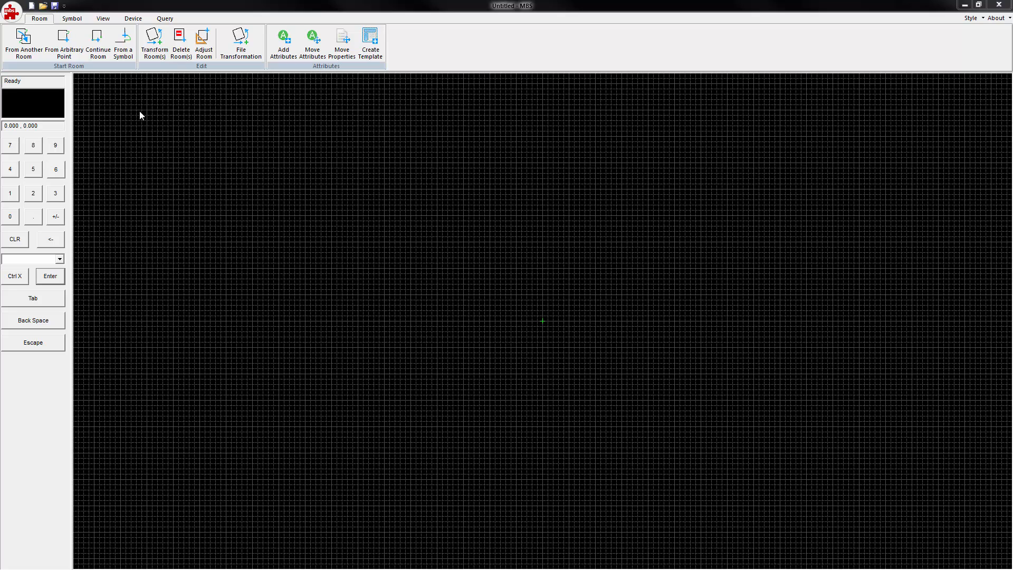
Open the existing floor plan file SoldridgeManor_4Rooms from the MBS Floor Plans folder
{"action": "left_click", "coordinate": [10, 13]}
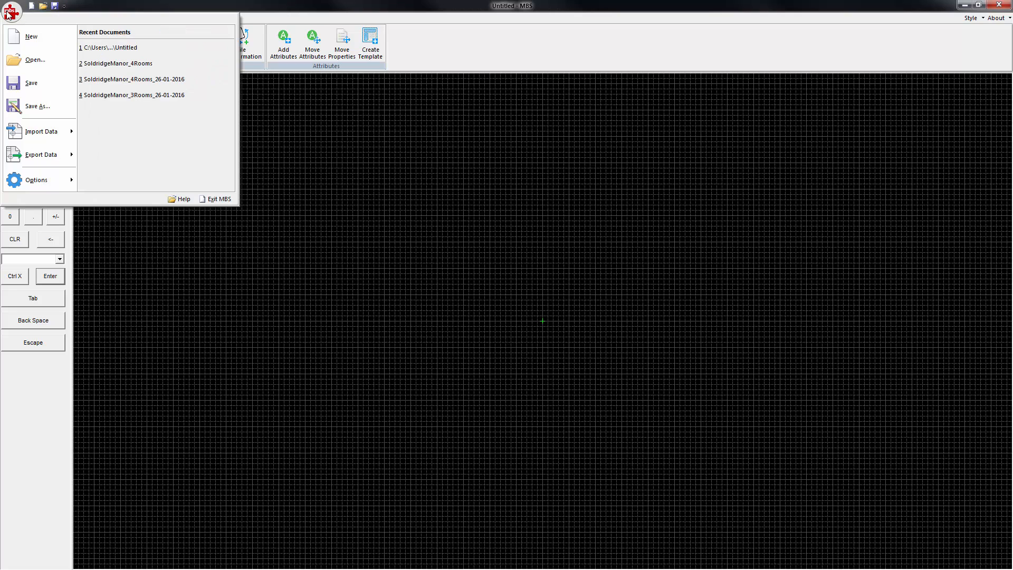
{"action": "left_click", "coordinate": [35, 60]}
{"action": "left_click", "coordinate": [467, 268]}
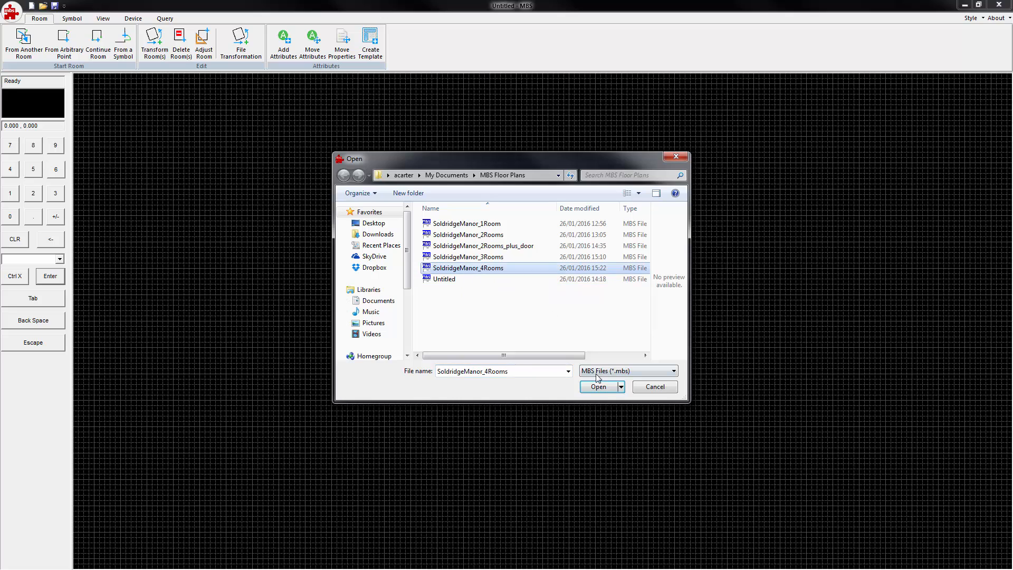
{"action": "left_click", "coordinate": [599, 386]}
{"action": "left_click", "coordinate": [510, 316]}
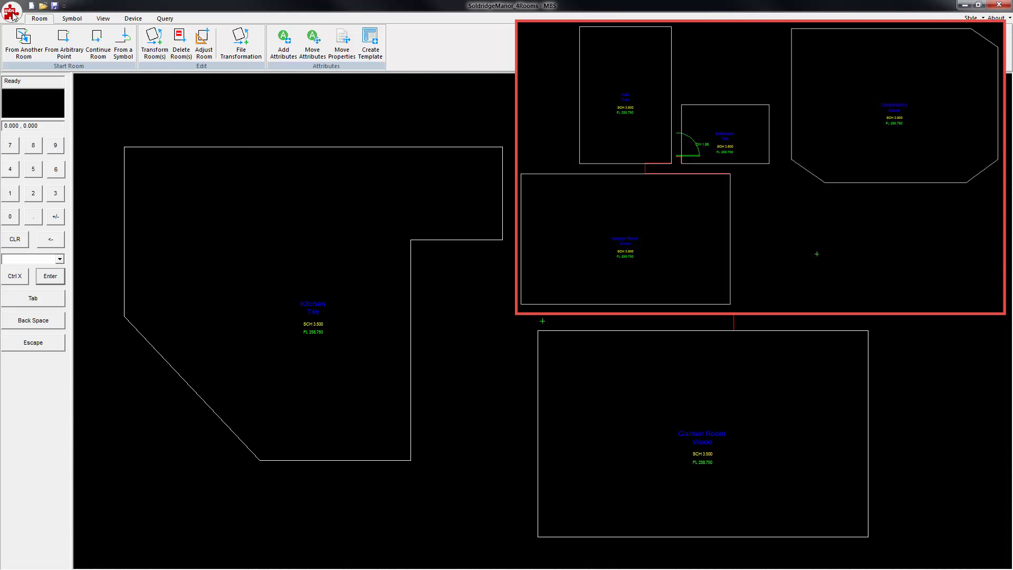
Save the floor plan as a new MBS file named SoldridgeManor_4Rooms_26-01-2016
{"action": "left_click", "coordinate": [10, 13]}
{"action": "left_click", "coordinate": [37, 106]}
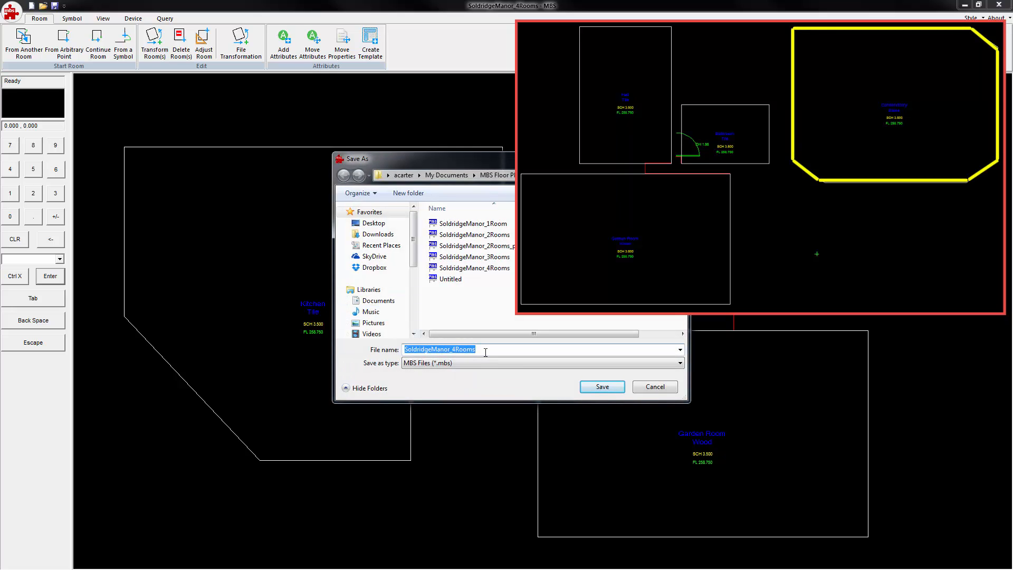
{"action": "left_click", "coordinate": [486, 351]}
{"action": "type", "text": "_26-01-20"}
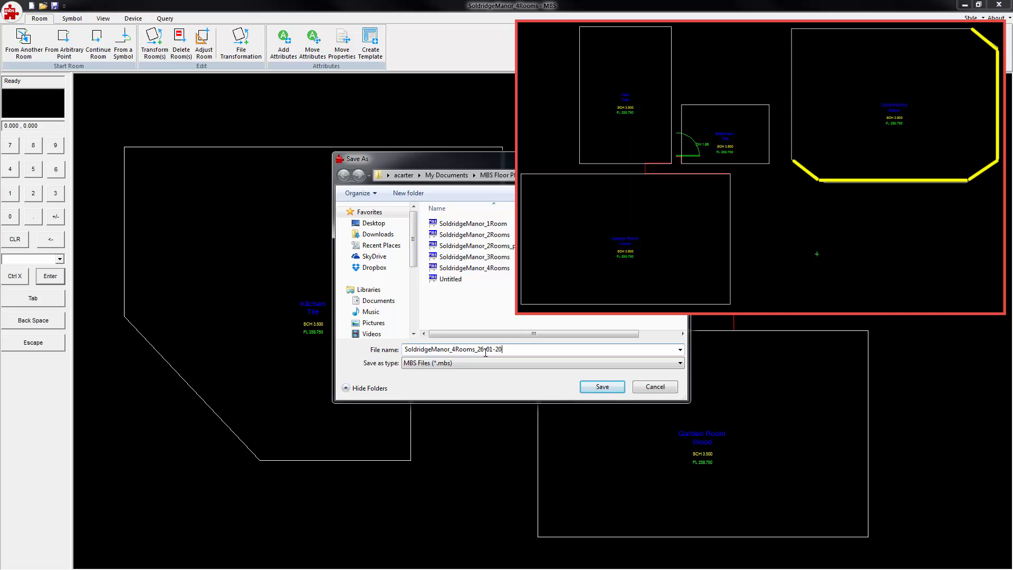
{"action": "type", "text": "16"}
{"action": "left_click", "coordinate": [604, 387]}
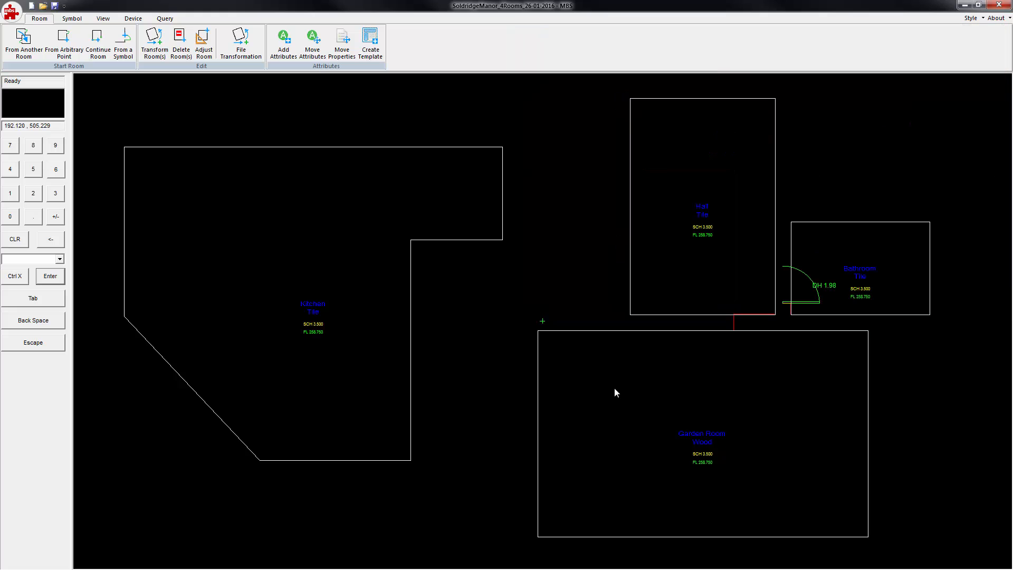
Start a new room from an arbitrary point in the empty area east of the existing rooms, at X 202.336, Y 505.535
{"action": "middle_click_drag", "start_coordinate": [595, 303], "coordinate": [200, 312]}
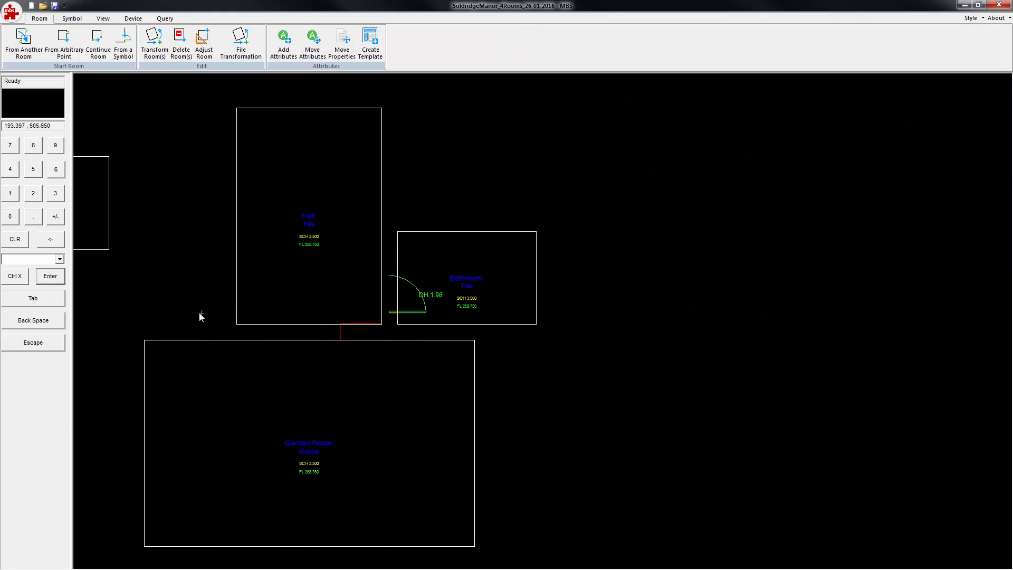
{"action": "middle_click_drag", "start_coordinate": [584, 312], "coordinate": [163, 288]}
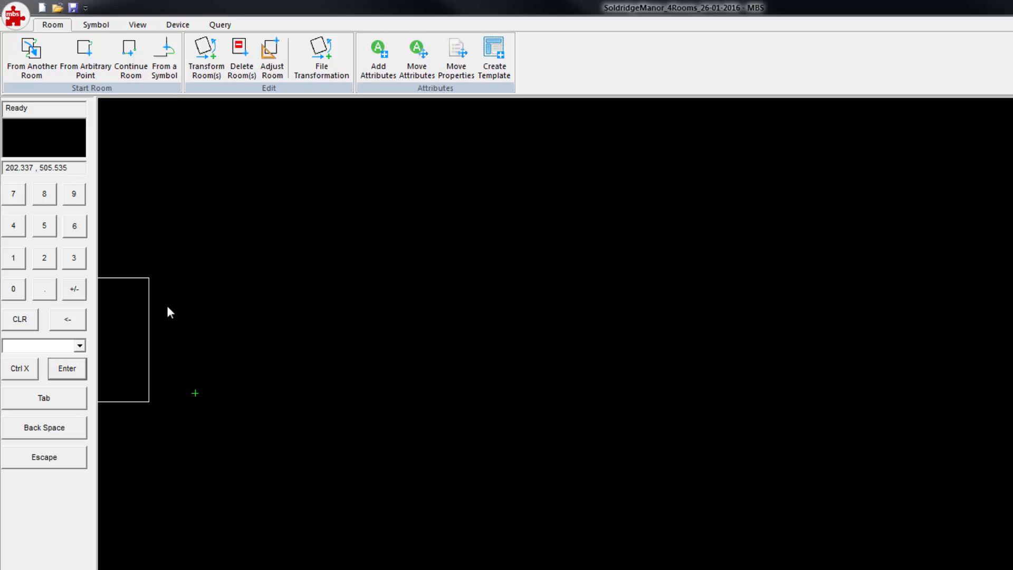
{"action": "left_click", "coordinate": [90, 70]}
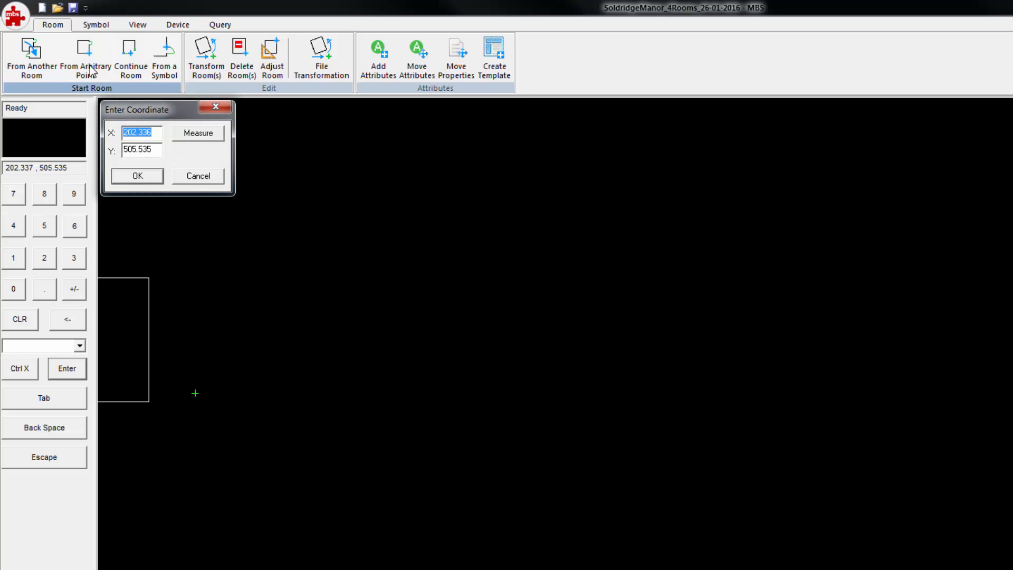
{"action": "left_click", "coordinate": [138, 176]}
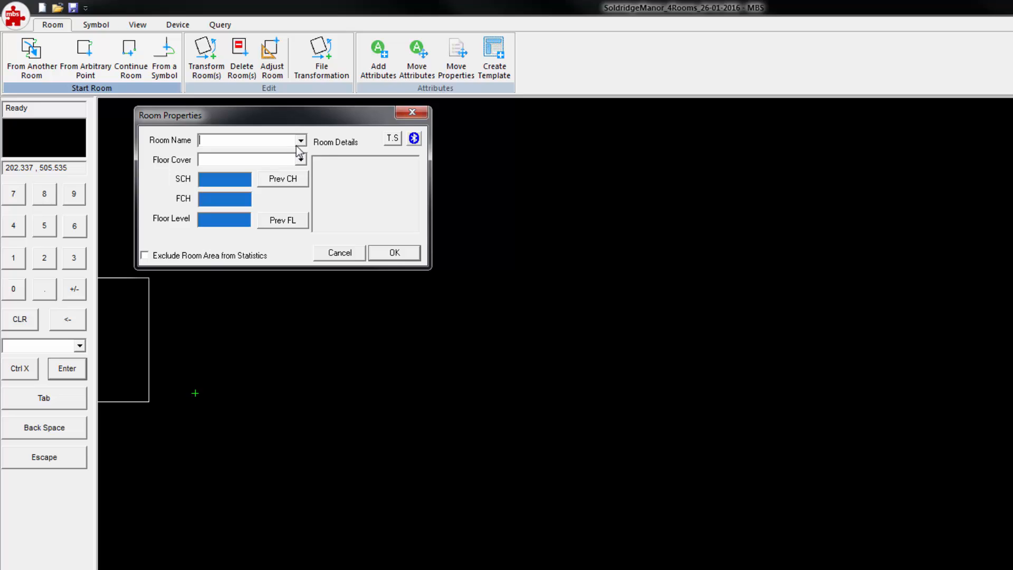
Set the room name to Conservatory and floor cover to Stone, reusing the previous ceiling height of 3.500 and floor level of 258.750
{"action": "left_click", "coordinate": [299, 142]}
{"action": "left_click", "coordinate": [245, 231]}
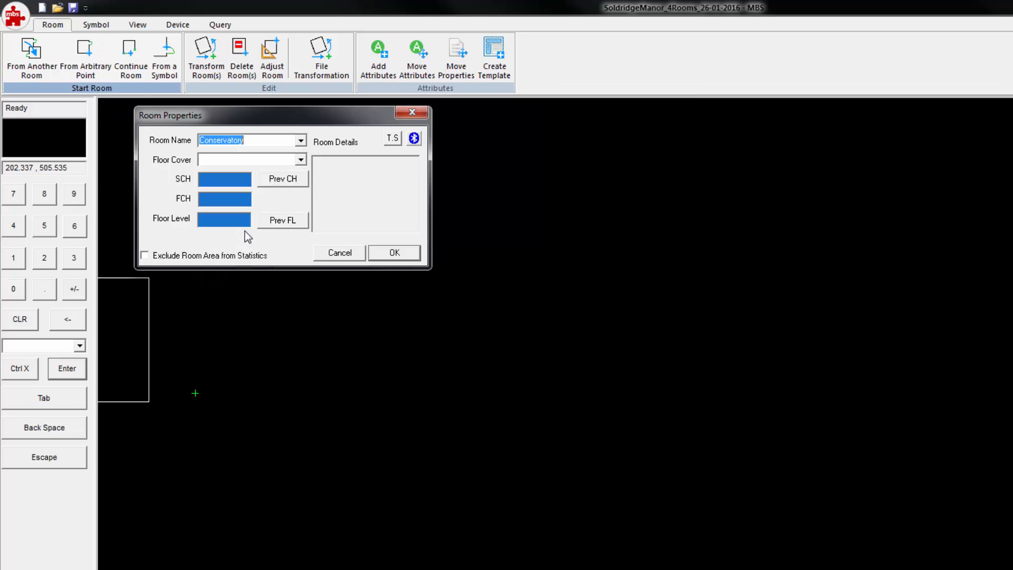
{"action": "left_click", "coordinate": [300, 159]}
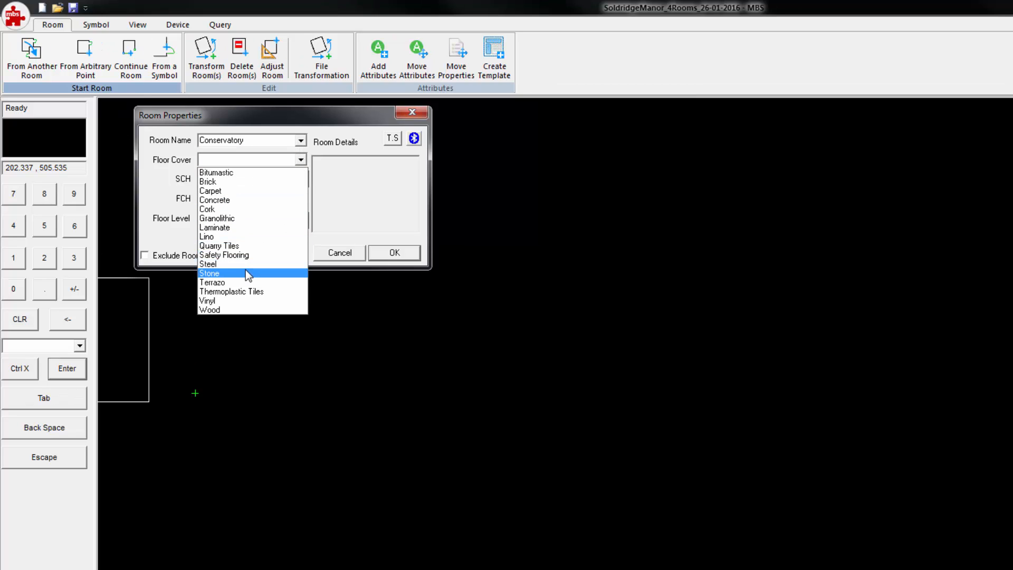
{"action": "left_click", "coordinate": [248, 273]}
{"action": "left_click", "coordinate": [285, 179]}
{"action": "left_click", "coordinate": [282, 220]}
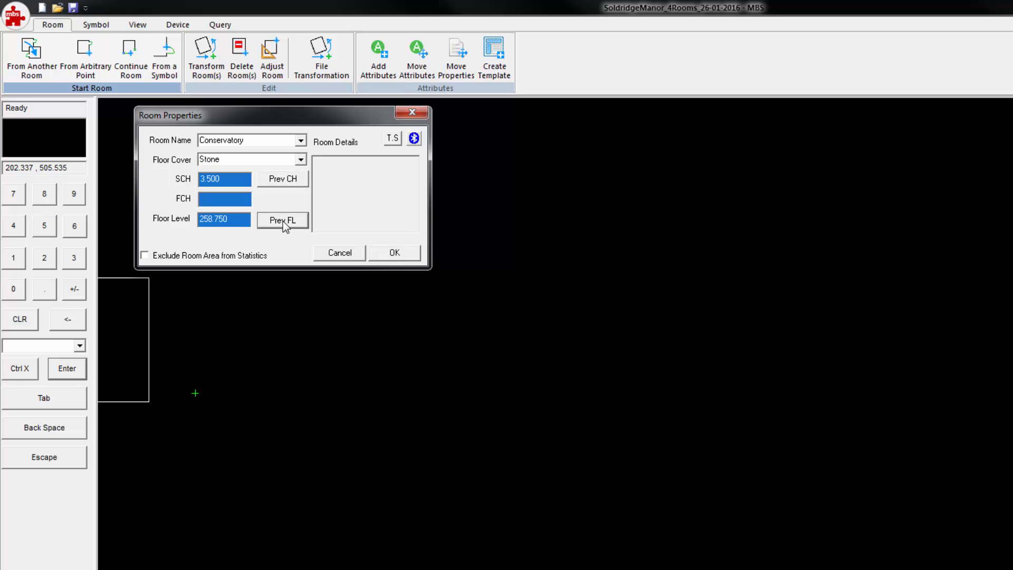
{"action": "left_click", "coordinate": [407, 254]}
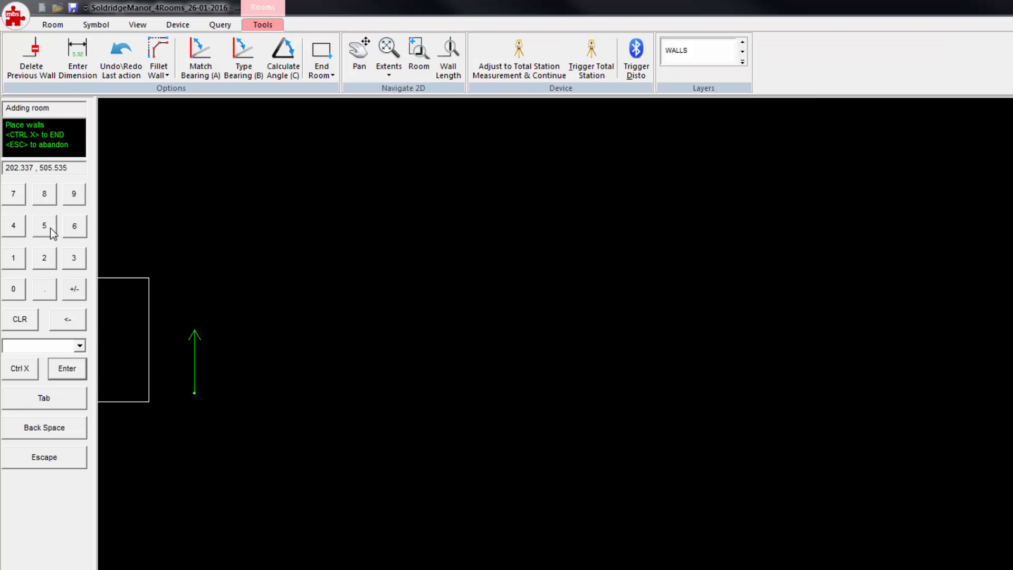
Place the conservatory's first wall straight up from the start point with a length of 5.006
{"action": "left_click", "coordinate": [49, 228]}
{"action": "left_click", "coordinate": [55, 289]}
{"action": "left_click", "coordinate": [18, 289]}
{"action": "left_click", "coordinate": [18, 289]}
{"action": "left_click", "coordinate": [75, 229]}
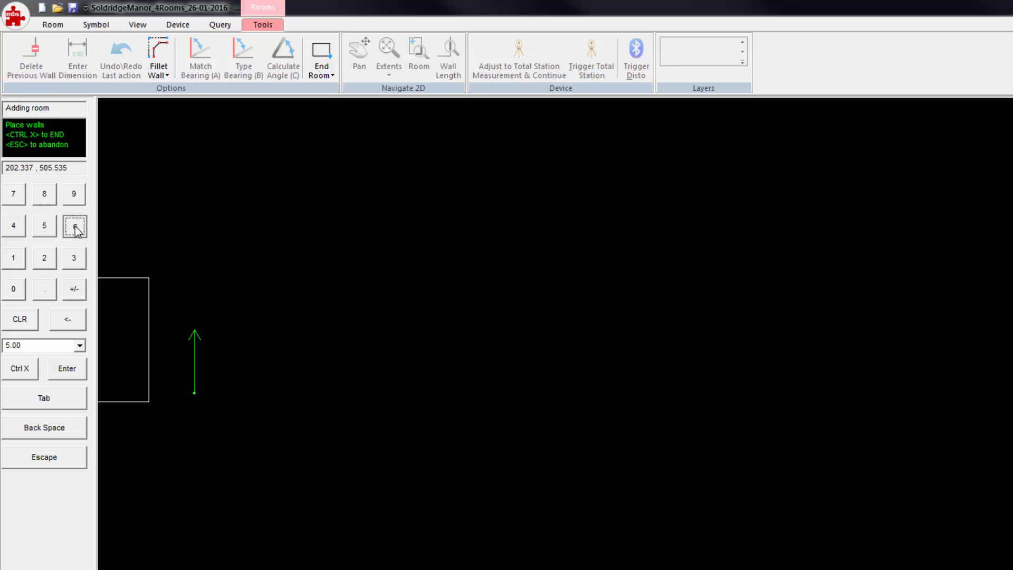
{"action": "left_click", "coordinate": [80, 368]}
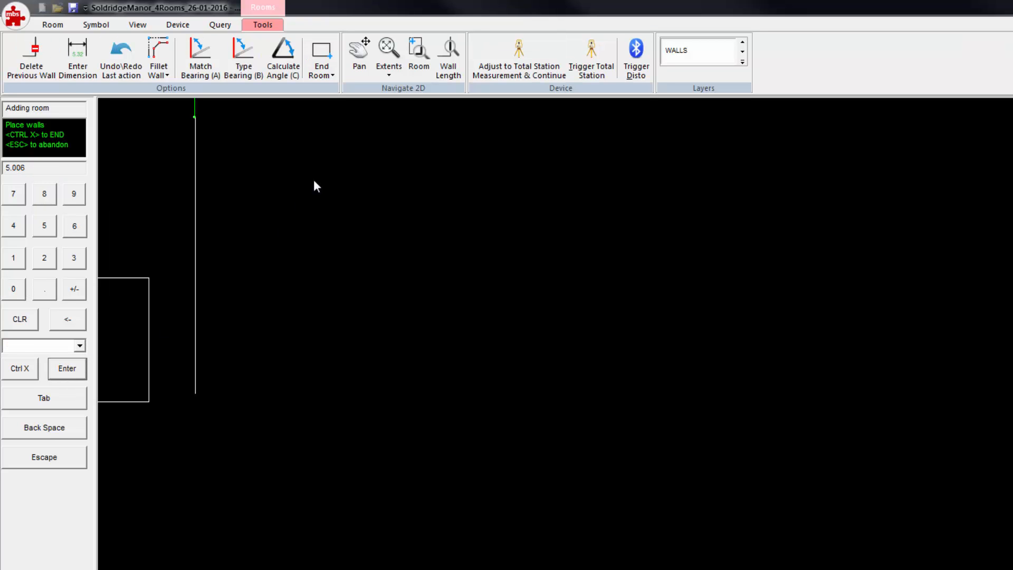
Add the conservatory's top wall running horizontally to the right with a length of 6.879
{"action": "key", "text": "Right"}
{"action": "left_click", "coordinate": [77, 230]}
{"action": "left_click", "coordinate": [52, 289]}
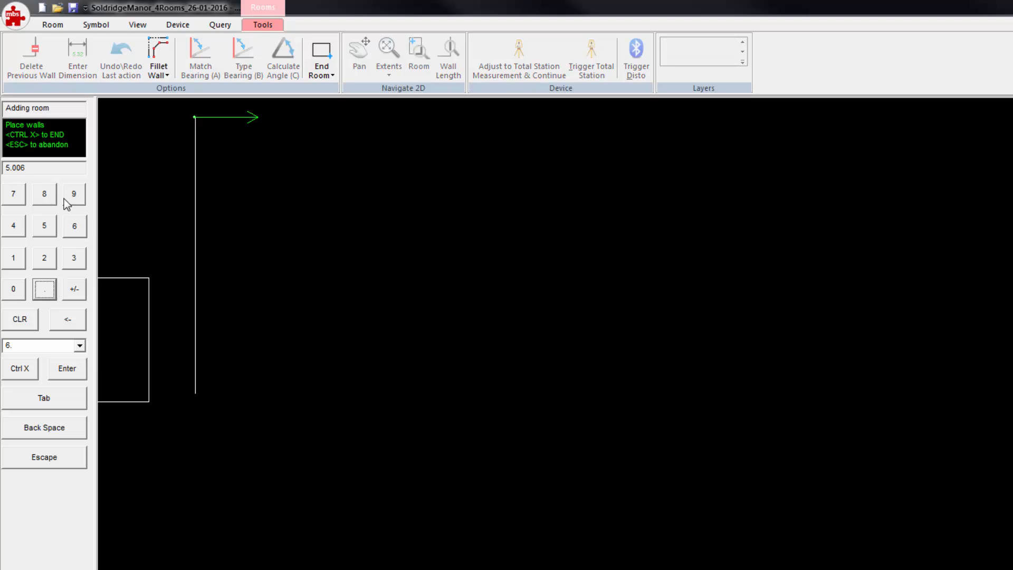
{"action": "left_click", "coordinate": [46, 199]}
{"action": "left_click", "coordinate": [14, 195]}
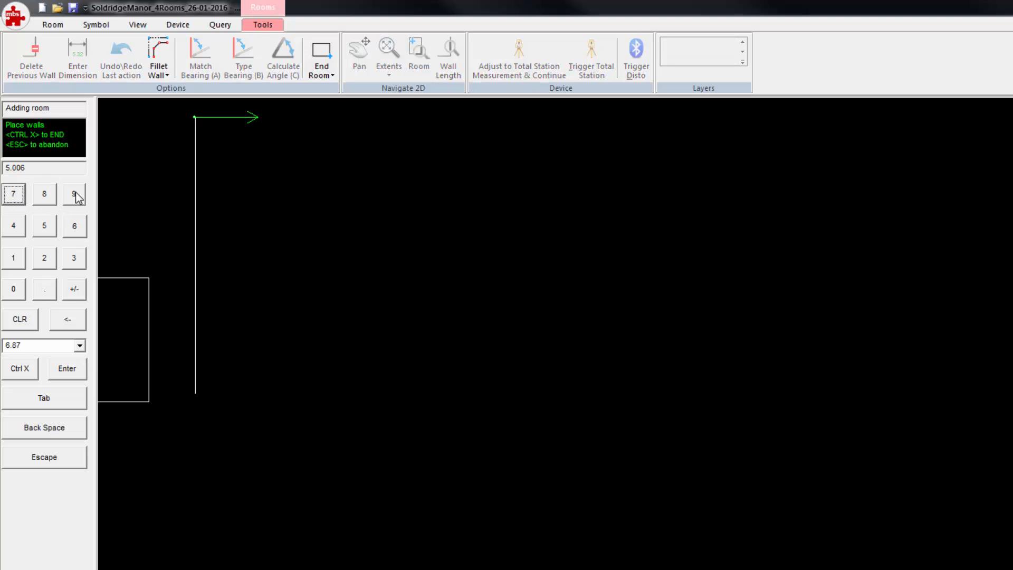
{"action": "left_click", "coordinate": [74, 195]}
{"action": "left_click", "coordinate": [65, 372]}
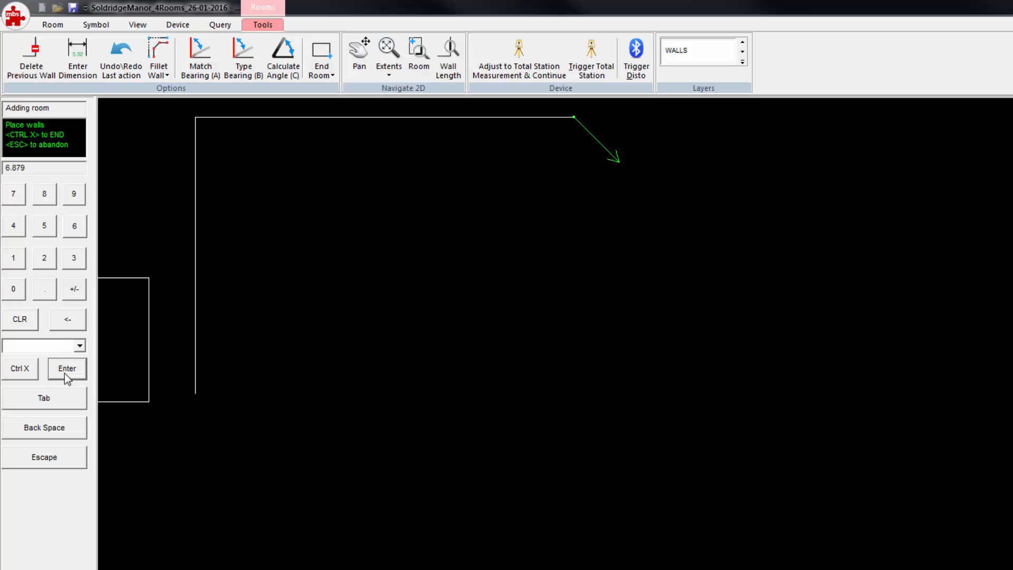
Add a diagonal wall 1.256 long running down to the right from the end of the top wall
{"action": "left_click", "coordinate": [16, 253]}
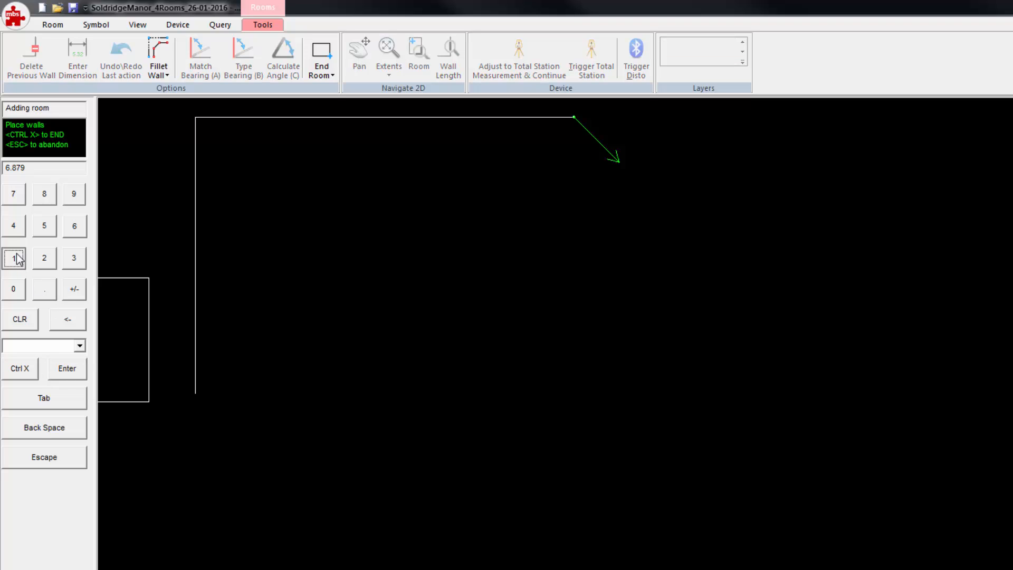
{"action": "left_click", "coordinate": [45, 288]}
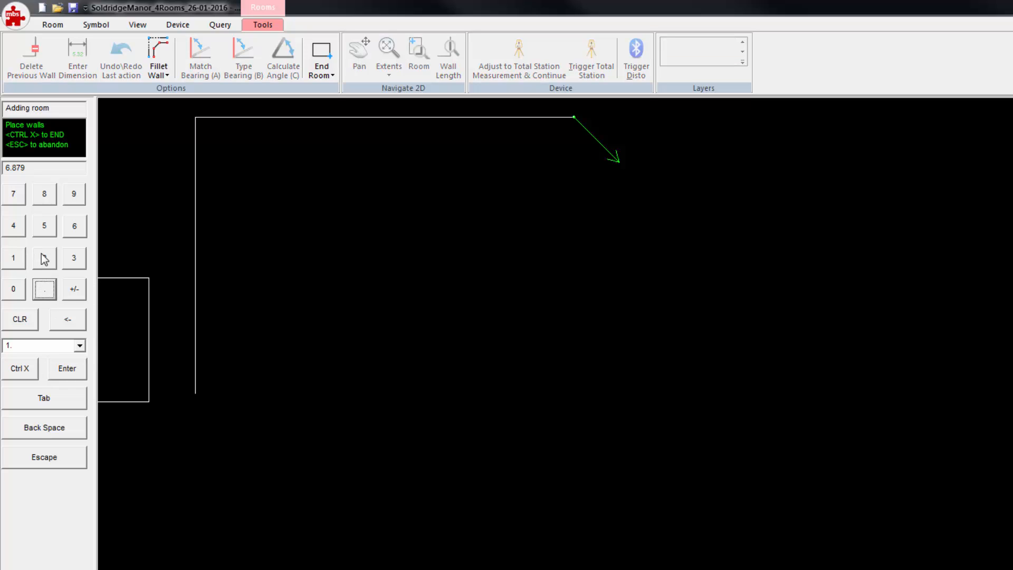
{"action": "left_click", "coordinate": [45, 258]}
{"action": "left_click", "coordinate": [44, 226]}
{"action": "left_click", "coordinate": [74, 225]}
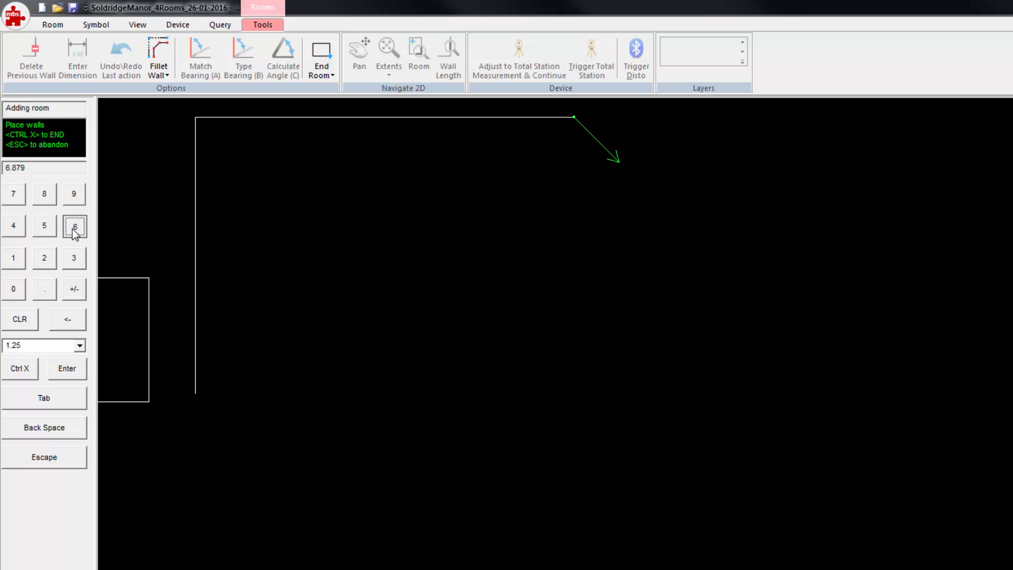
{"action": "left_click", "coordinate": [73, 369]}
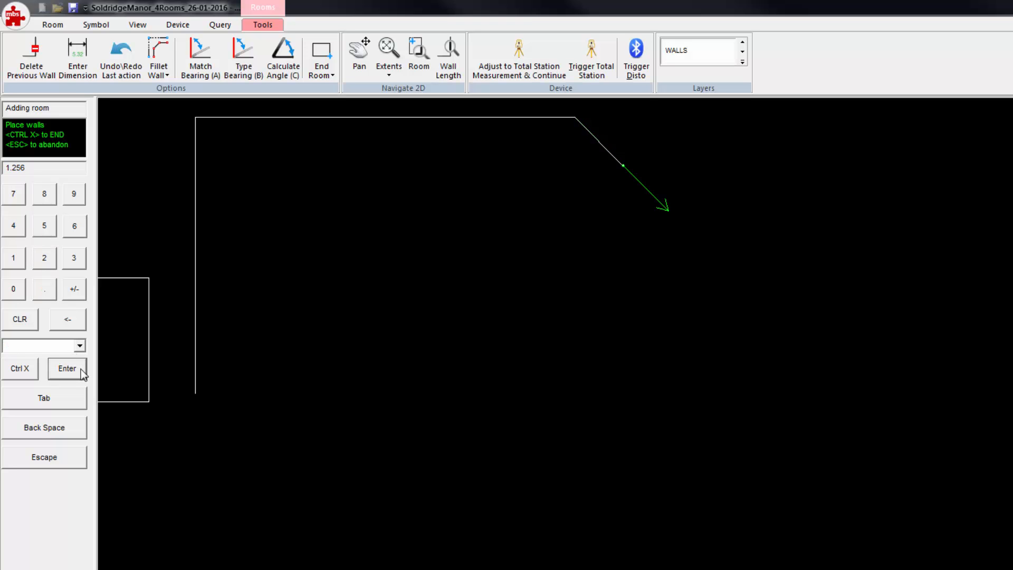
Add the vertical wall running straight down from the upper-right diagonal with a length of 4.302
{"action": "key", "text": "Down"}
{"action": "left_click", "coordinate": [15, 226]}
{"action": "left_click", "coordinate": [44, 290]}
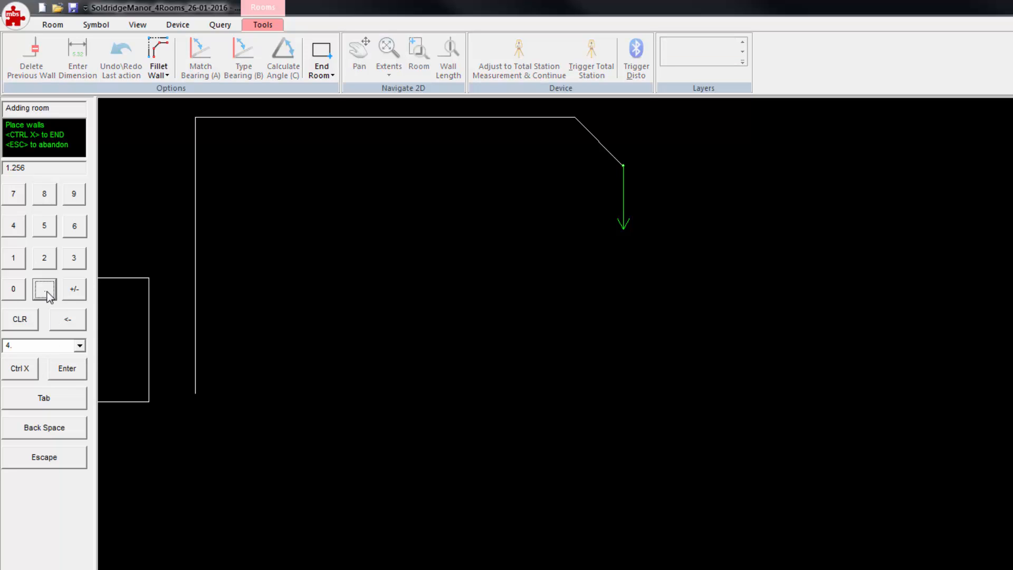
{"action": "left_click", "coordinate": [73, 257]}
{"action": "left_click", "coordinate": [13, 288]}
{"action": "left_click", "coordinate": [44, 262]}
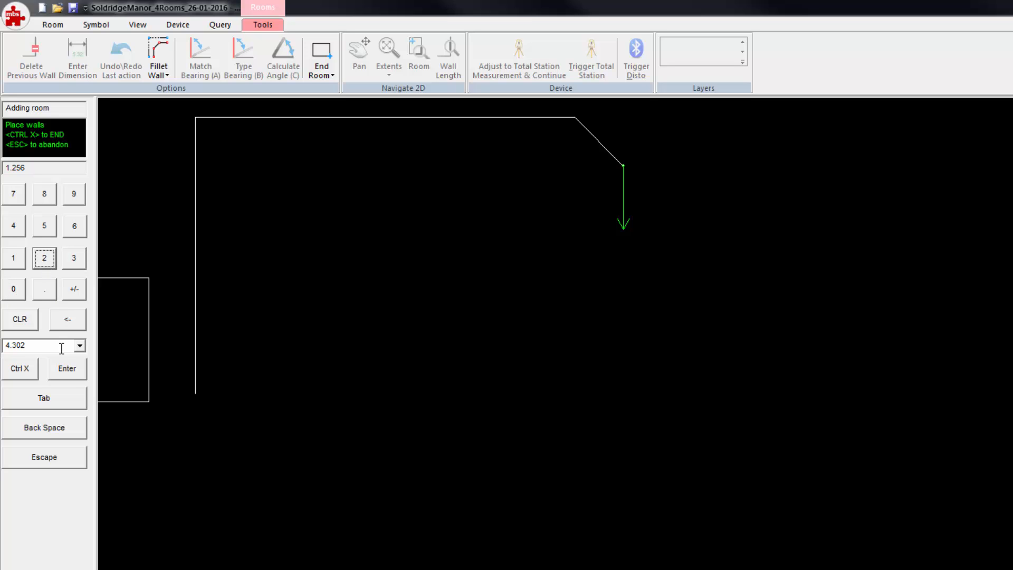
{"action": "left_click", "coordinate": [69, 372]}
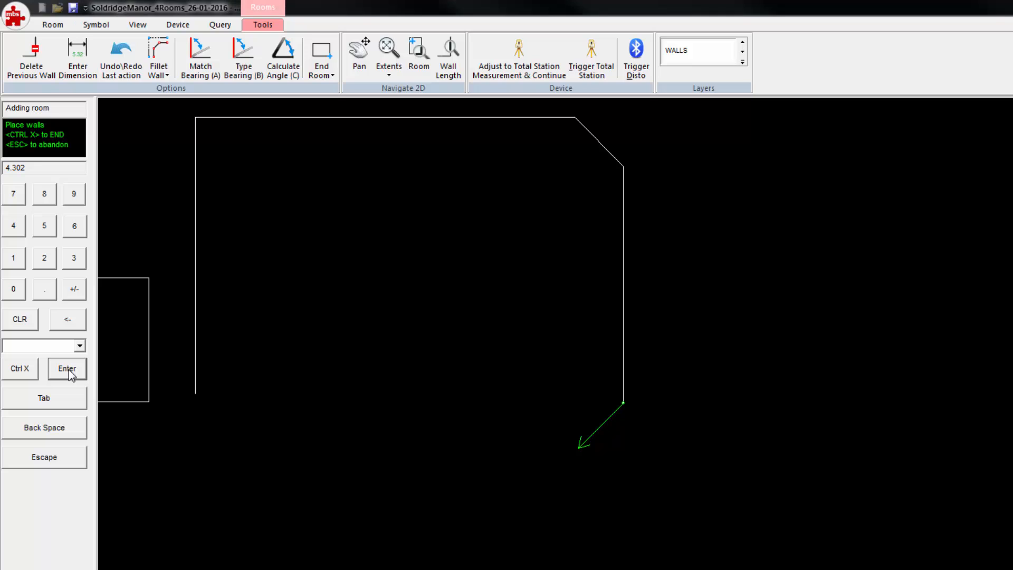
Add a diagonal wall 1.495 long running down to the left from the end of the right-hand vertical wall
{"action": "left_click", "coordinate": [13, 257]}
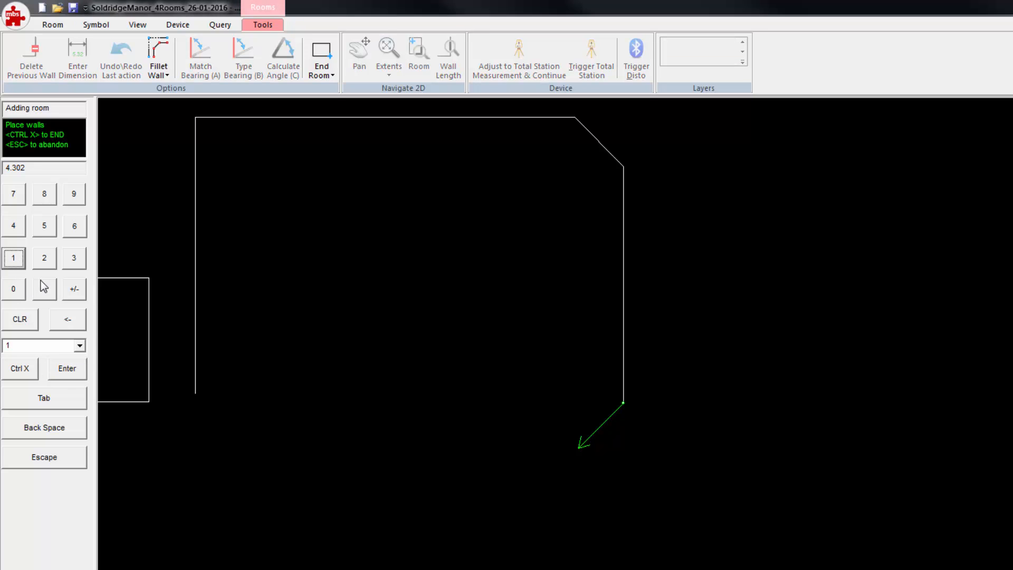
{"action": "left_click", "coordinate": [46, 290]}
{"action": "left_click", "coordinate": [13, 225]}
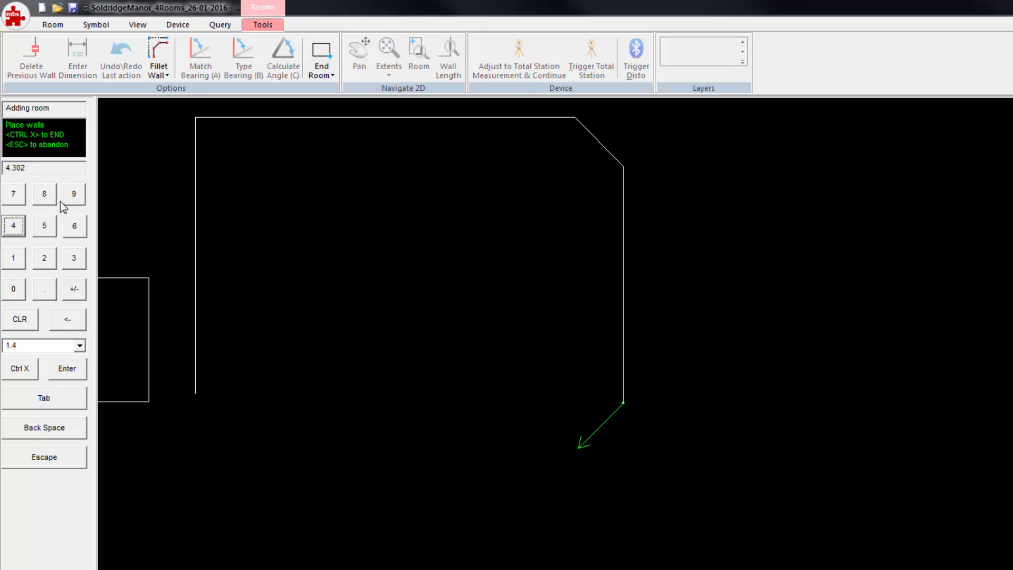
{"action": "left_click", "coordinate": [74, 193]}
{"action": "left_click", "coordinate": [44, 225]}
{"action": "left_click", "coordinate": [74, 371]}
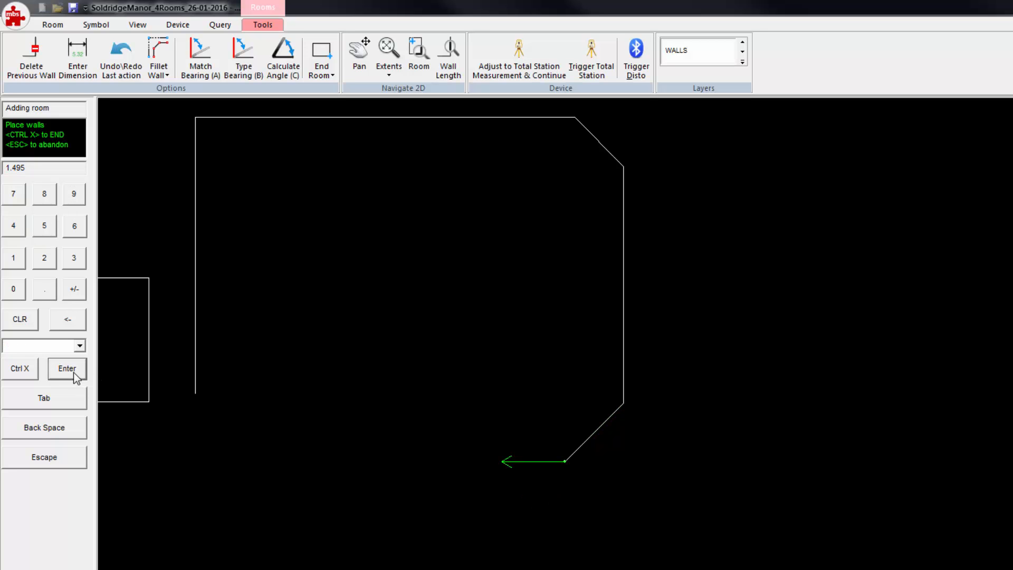
Add the conservatory's bottom wall running horizontally to the left with a length of 5.394
{"action": "left_click", "coordinate": [45, 227]}
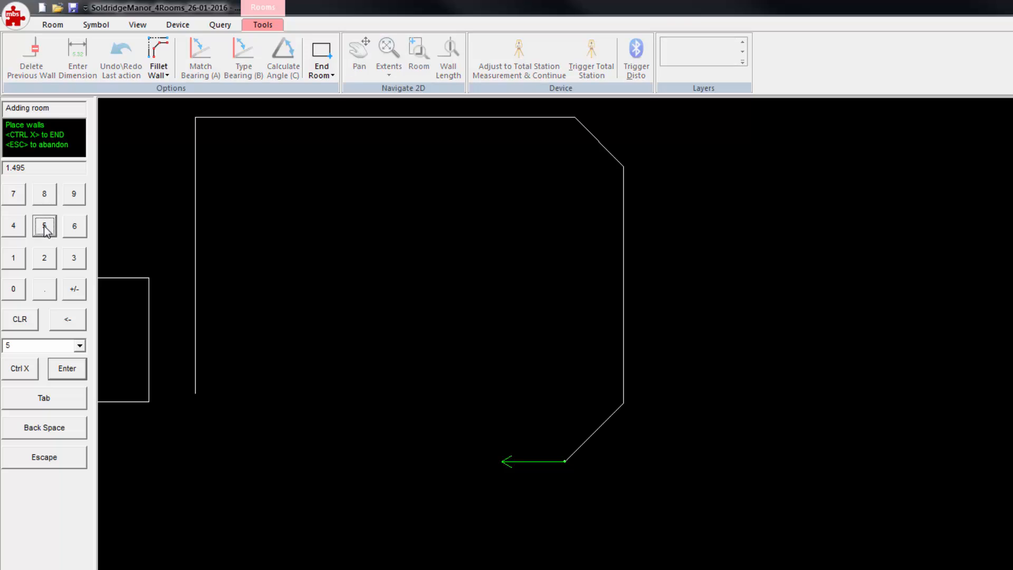
{"action": "left_click", "coordinate": [45, 289]}
{"action": "left_click", "coordinate": [73, 257]}
{"action": "left_click", "coordinate": [73, 194]}
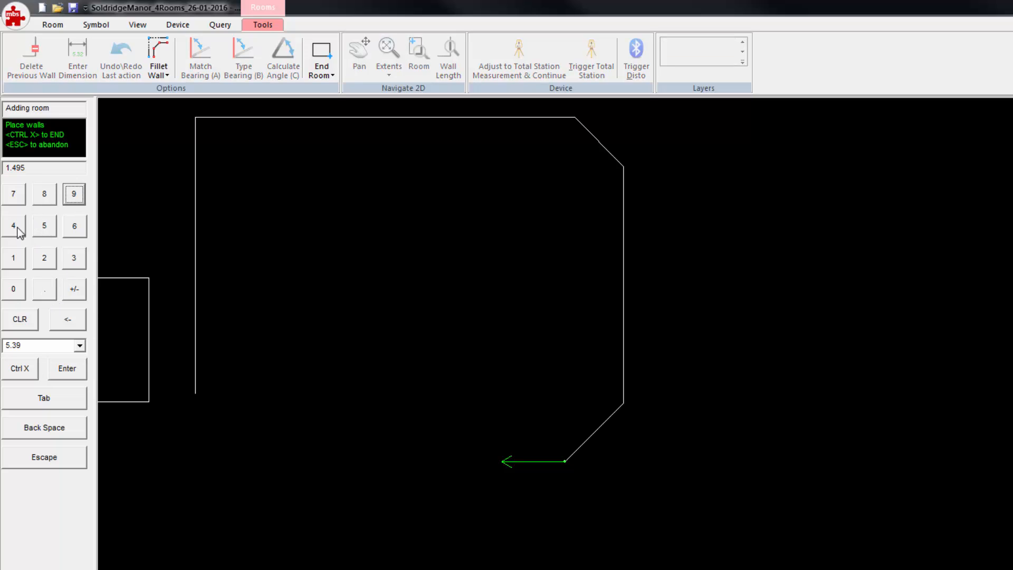
{"action": "left_click", "coordinate": [14, 226]}
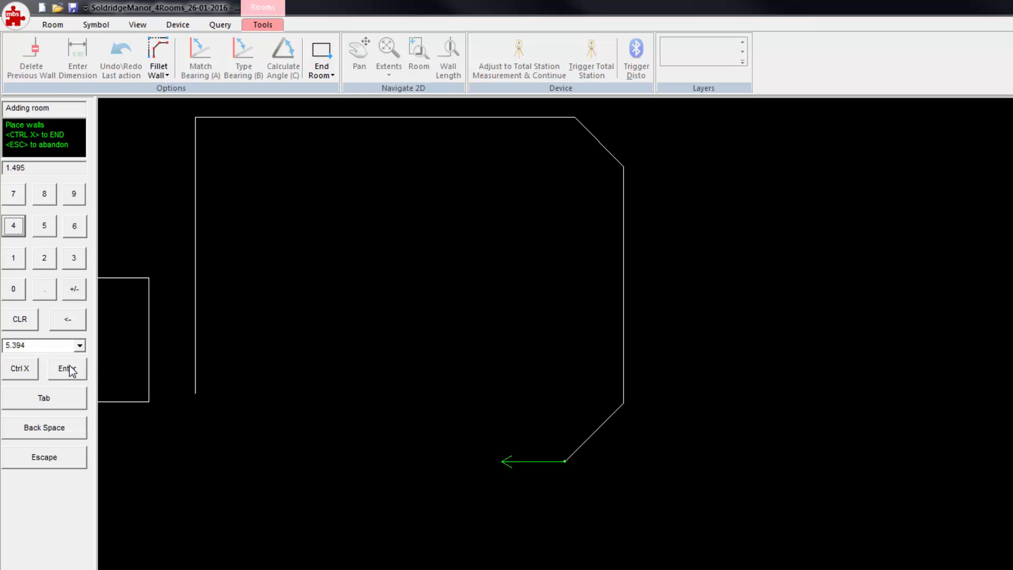
{"action": "left_click", "coordinate": [67, 369]}
Add a diagonal wall 1.557 long running up to the left from the end of the bottom wall
{"action": "key", "text": "Right"}
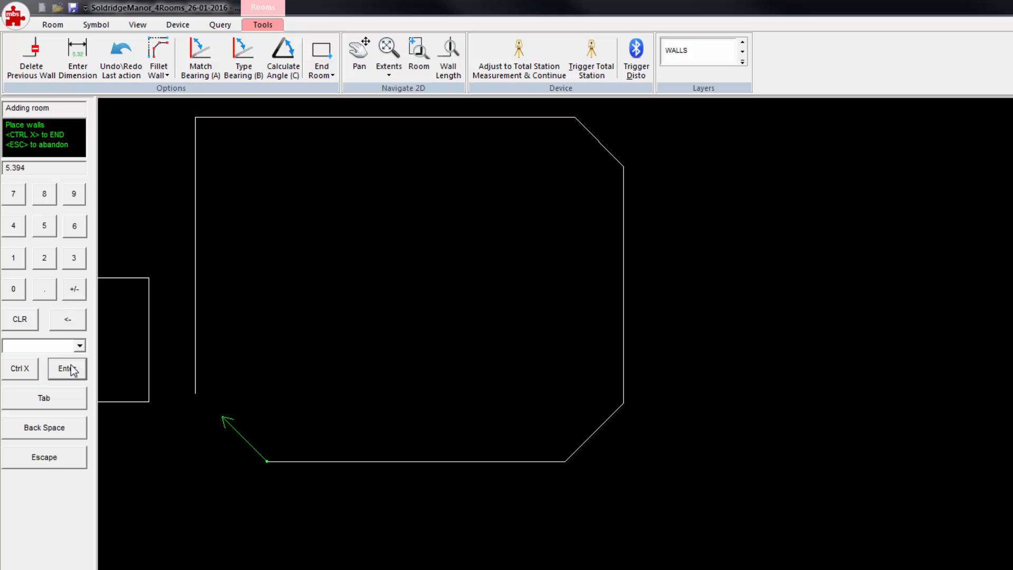
{"action": "left_click", "coordinate": [12, 261]}
{"action": "left_click", "coordinate": [46, 286]}
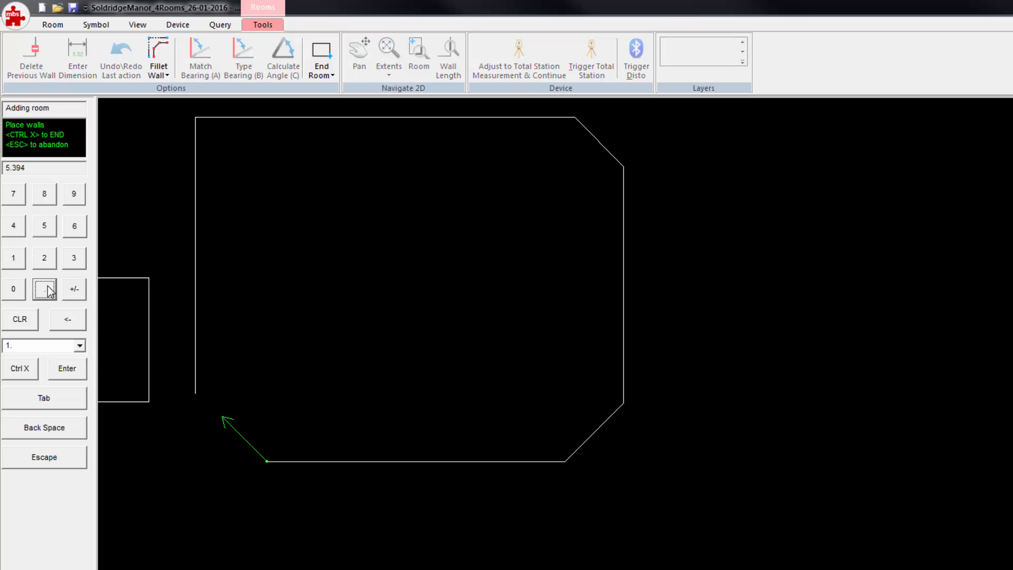
{"action": "left_click", "coordinate": [46, 228]}
{"action": "left_click", "coordinate": [47, 228]}
{"action": "left_click", "coordinate": [17, 195]}
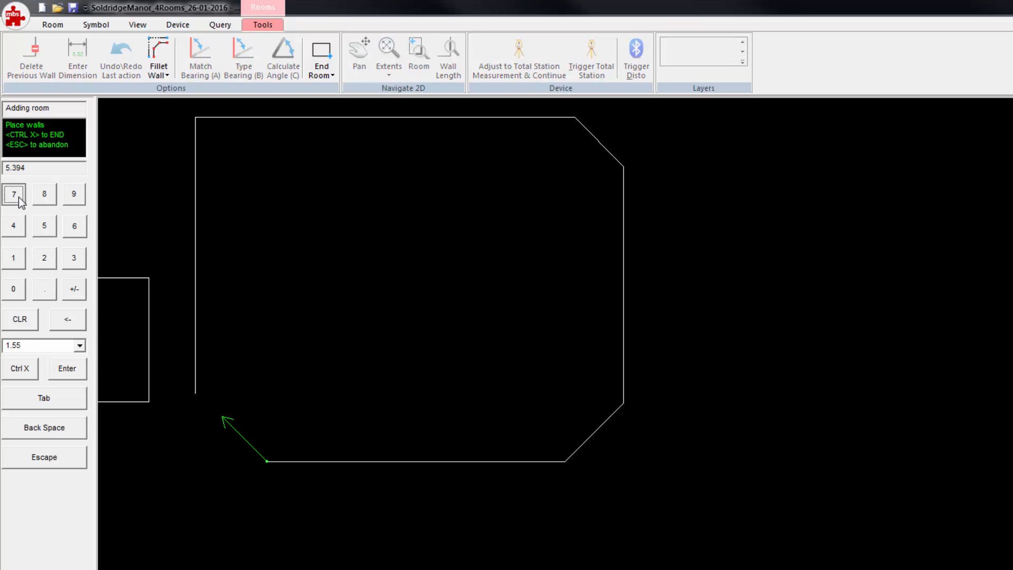
{"action": "left_click", "coordinate": [68, 369]}
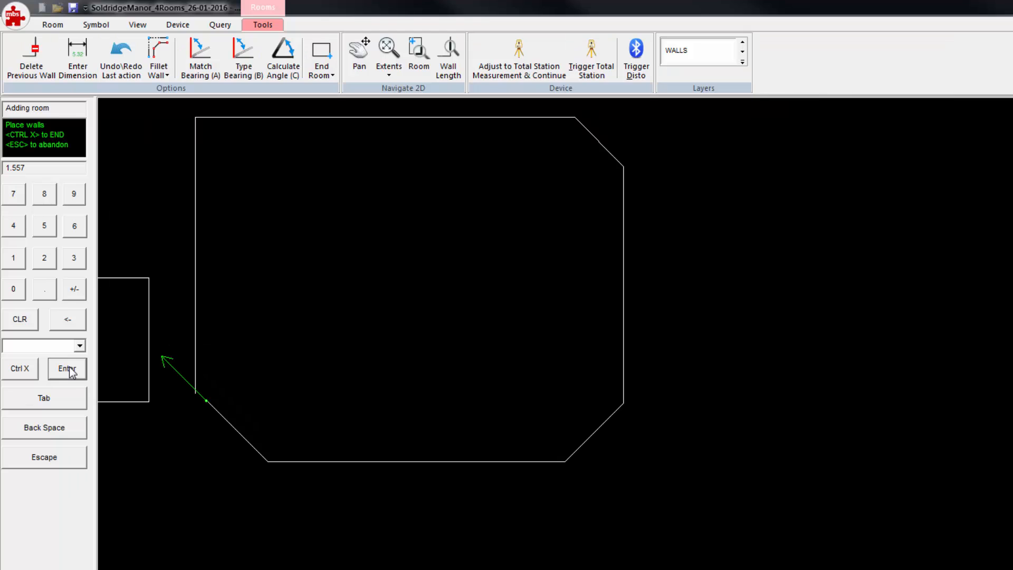
End the room, rejecting its closing error, and freeze the angles from the left wall's lower end to the top wall's right end
{"action": "left_click", "coordinate": [31, 371]}
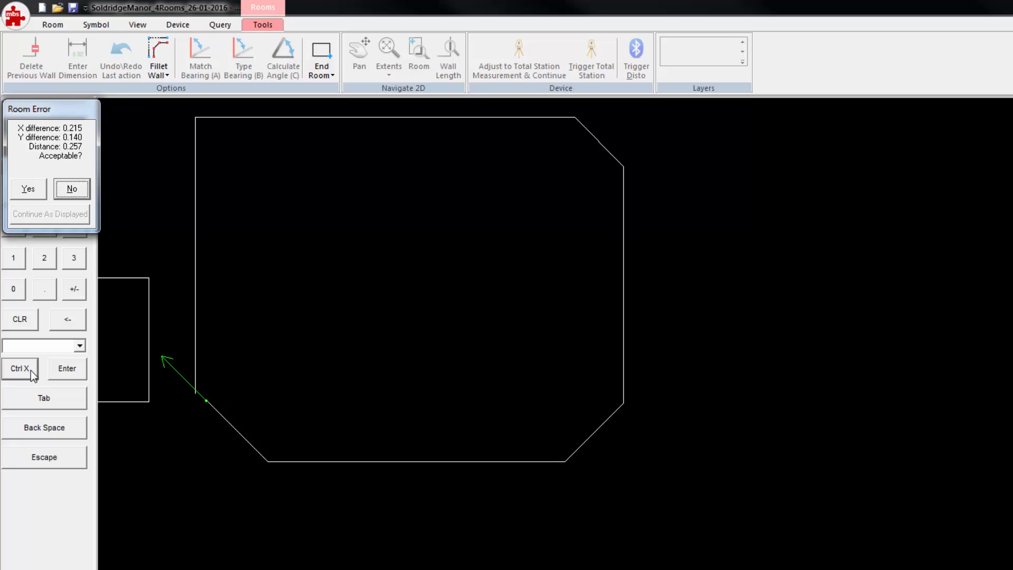
{"action": "left_click", "coordinate": [80, 191]}
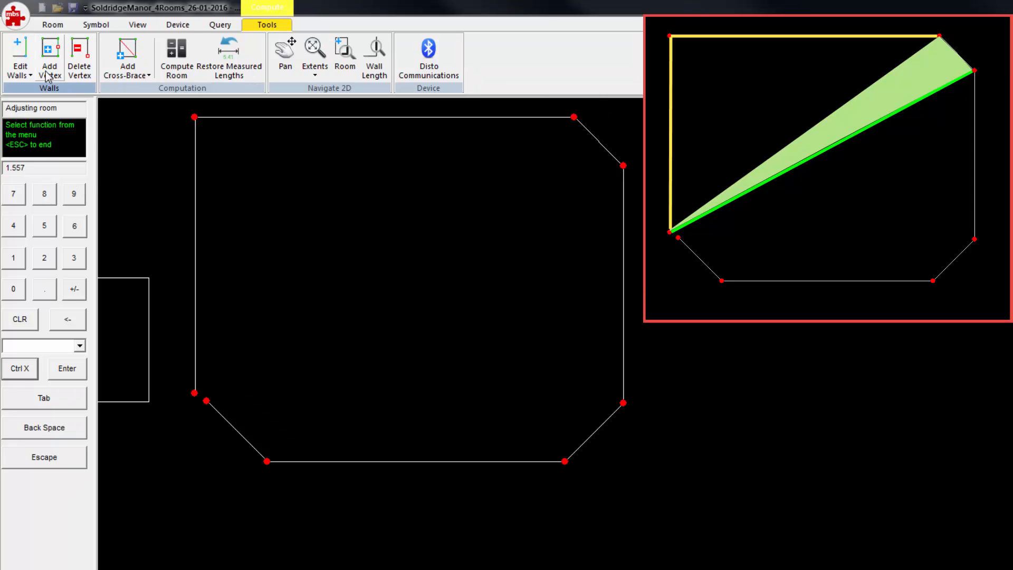
{"action": "left_click", "coordinate": [29, 75]}
{"action": "left_click", "coordinate": [40, 97]}
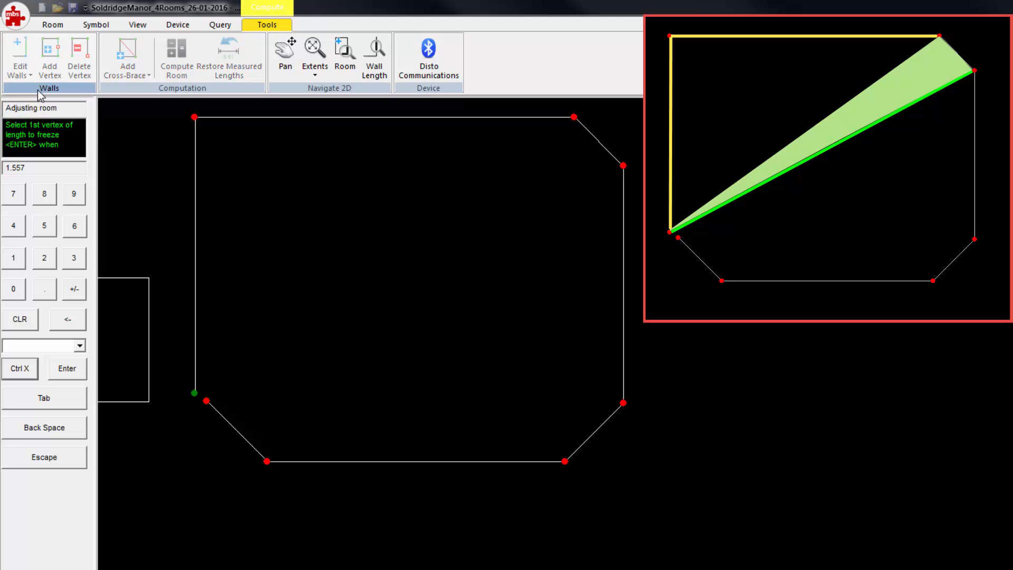
{"action": "left_click", "coordinate": [193, 392]}
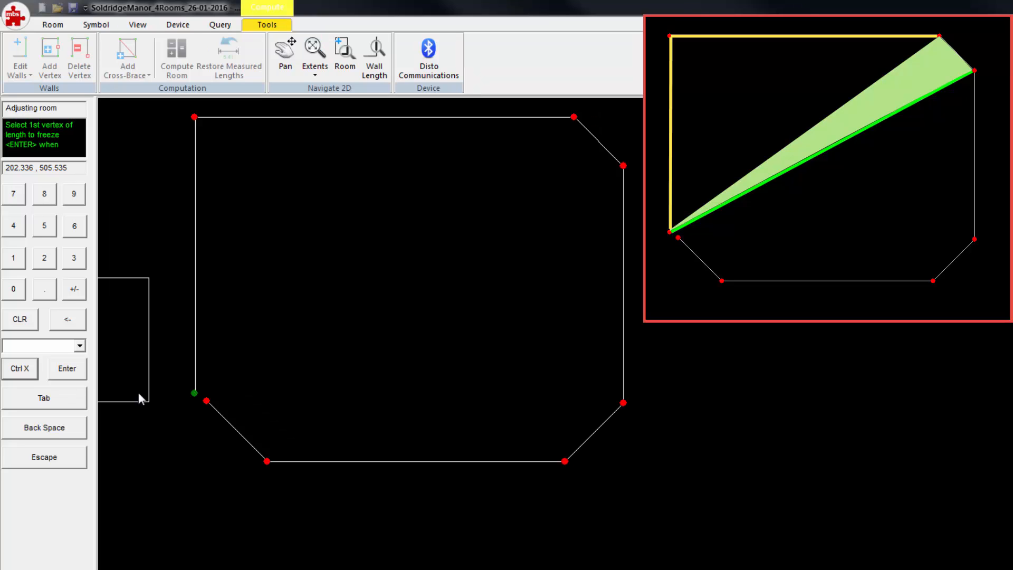
{"action": "left_click", "coordinate": [84, 369]}
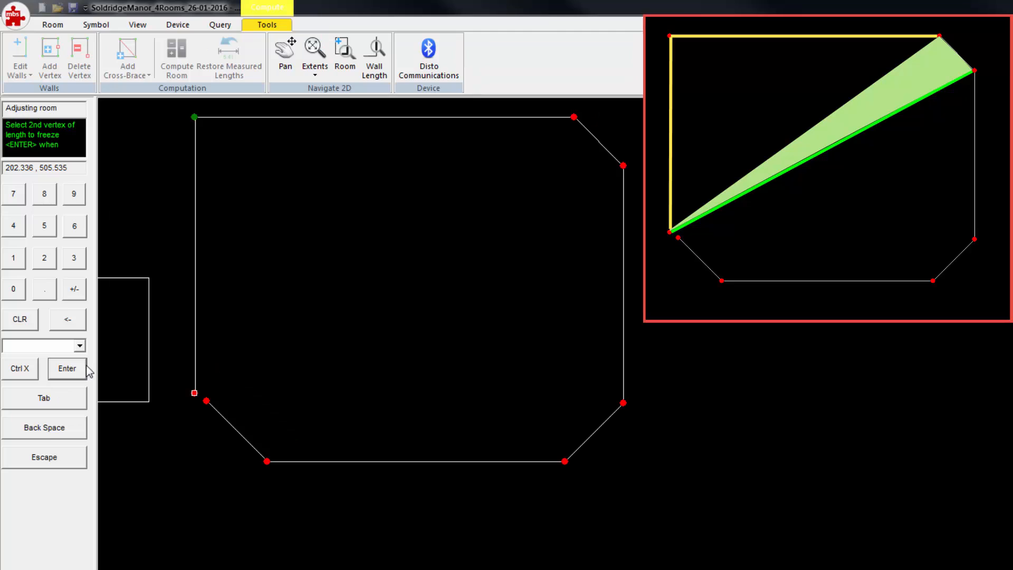
{"action": "left_click", "coordinate": [574, 117]}
{"action": "left_click", "coordinate": [79, 369]}
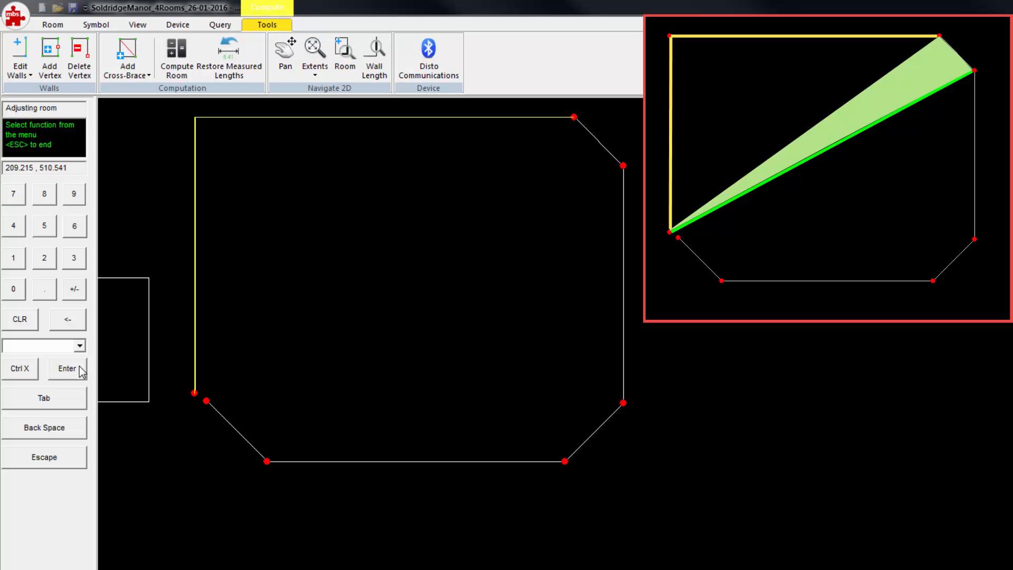
Add a 9.005 cross-brace from the upper-right diagonal's lower end to the left wall's lower end, and compute the room, continuing as displayed
{"action": "left_click", "coordinate": [150, 75]}
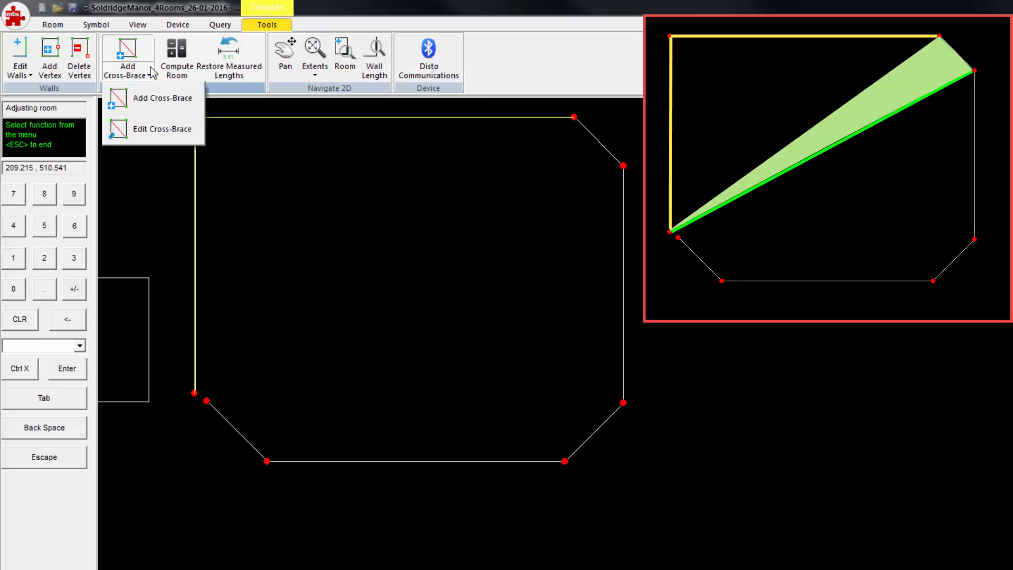
{"action": "left_click", "coordinate": [151, 102]}
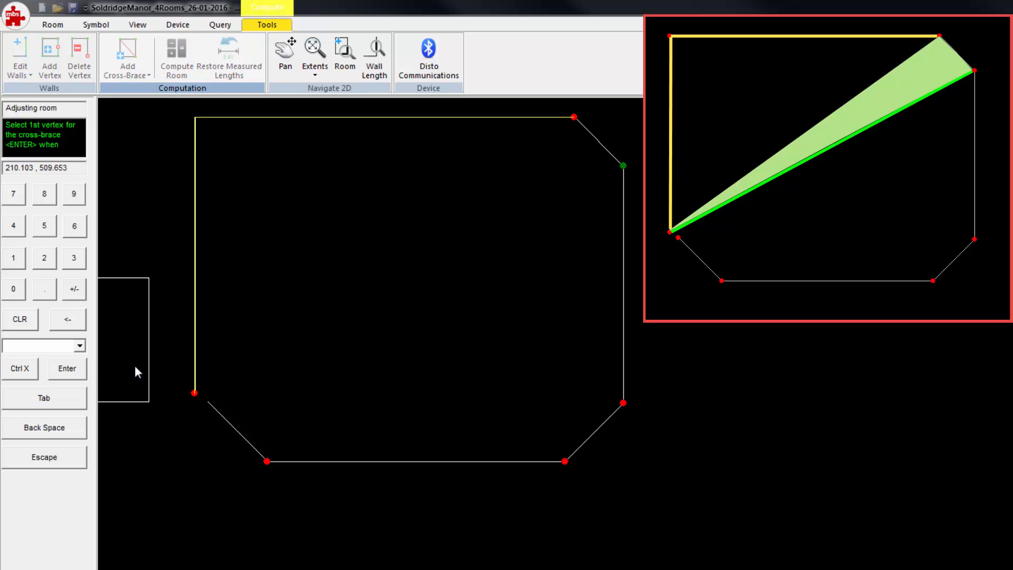
{"action": "left_click", "coordinate": [74, 372]}
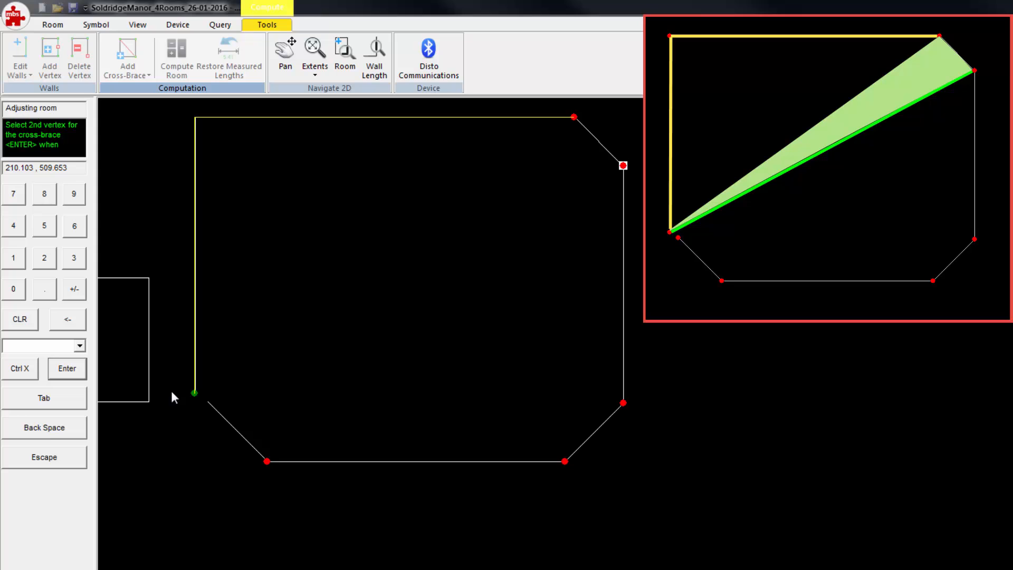
{"action": "left_click", "coordinate": [61, 373]}
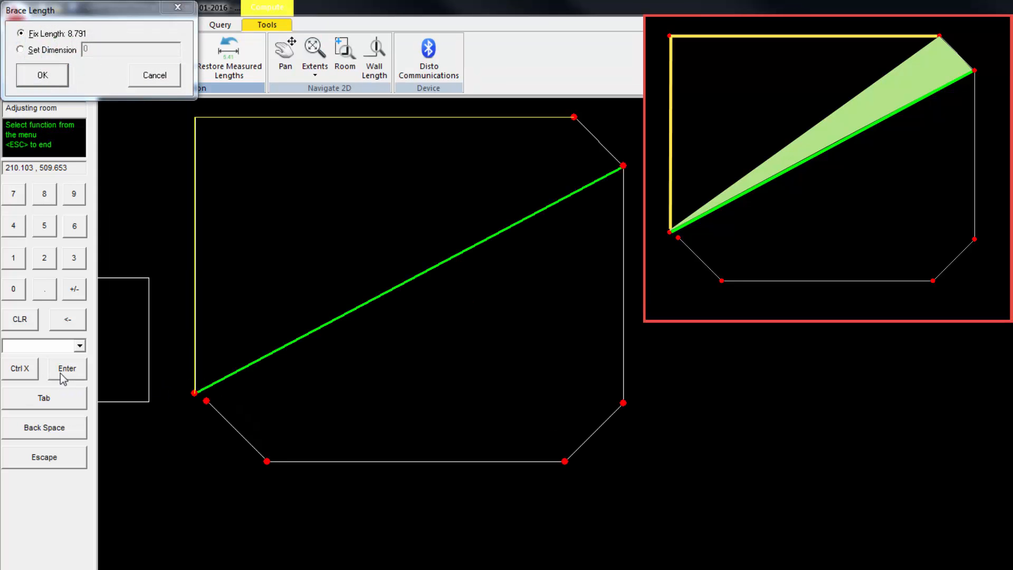
{"action": "left_click", "coordinate": [68, 52]}
{"action": "left_click", "coordinate": [74, 195]}
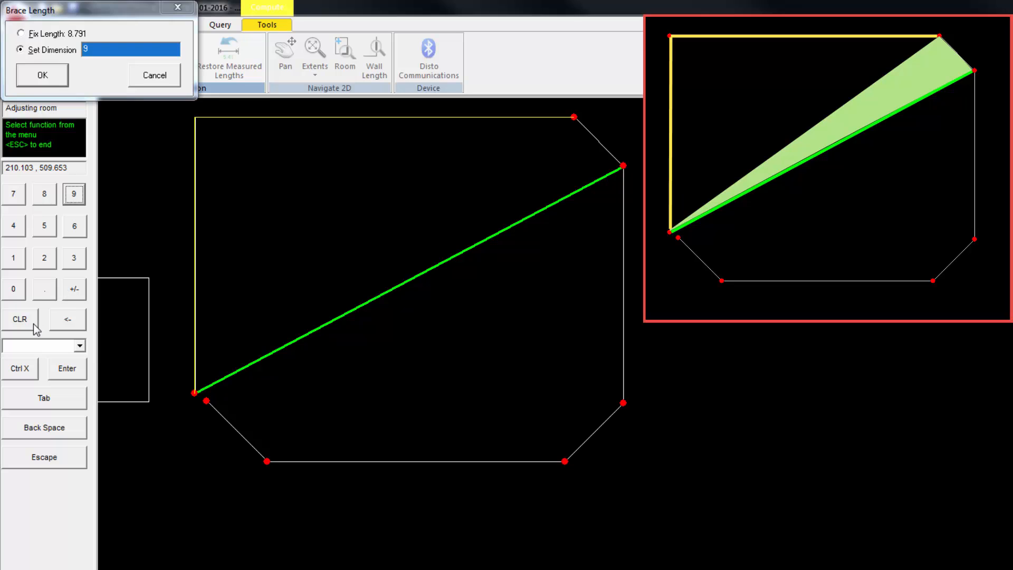
{"action": "left_click", "coordinate": [44, 289]}
{"action": "left_click", "coordinate": [14, 289]}
{"action": "left_click", "coordinate": [15, 292]}
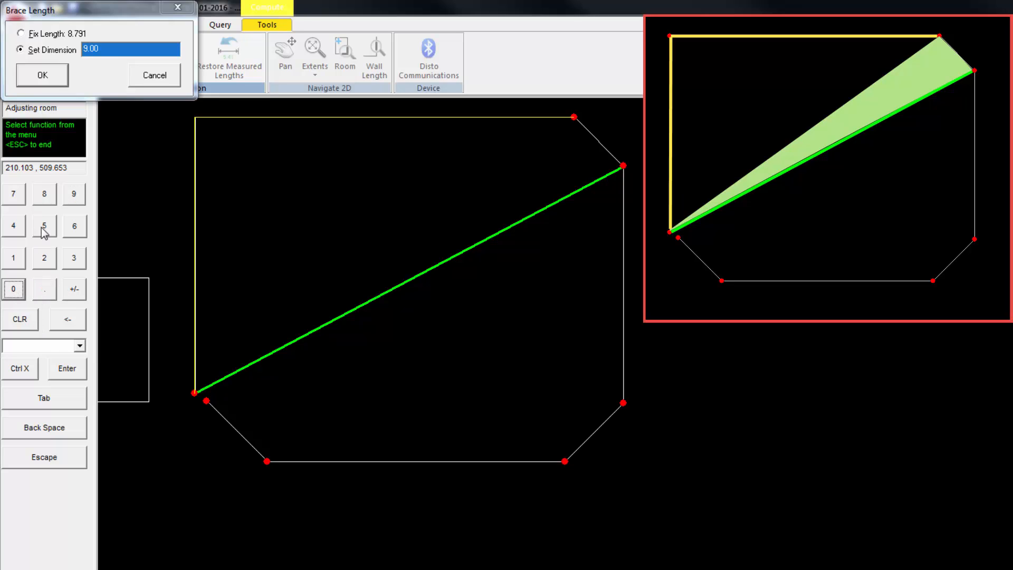
{"action": "left_click", "coordinate": [45, 227]}
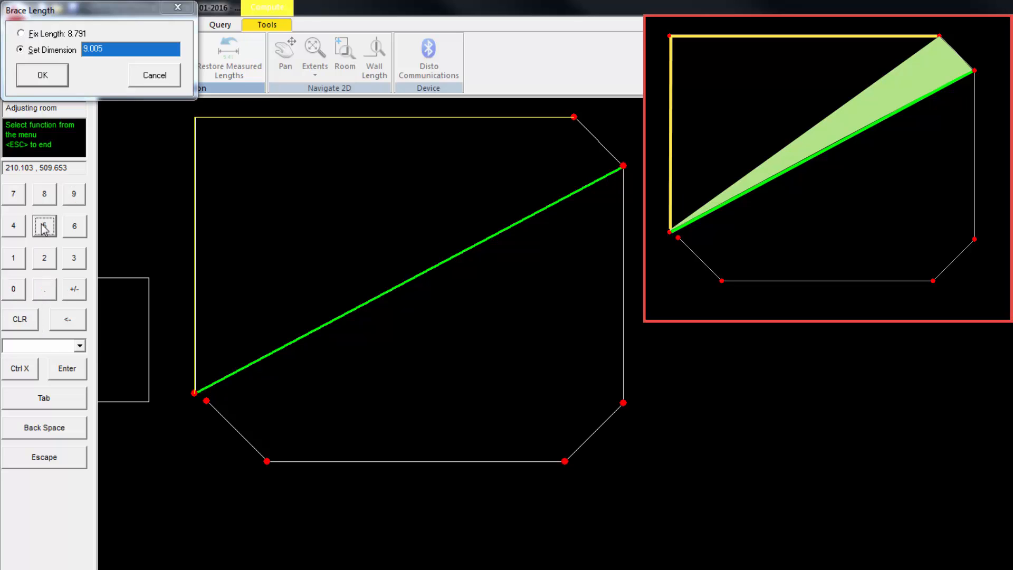
{"action": "left_click", "coordinate": [56, 78]}
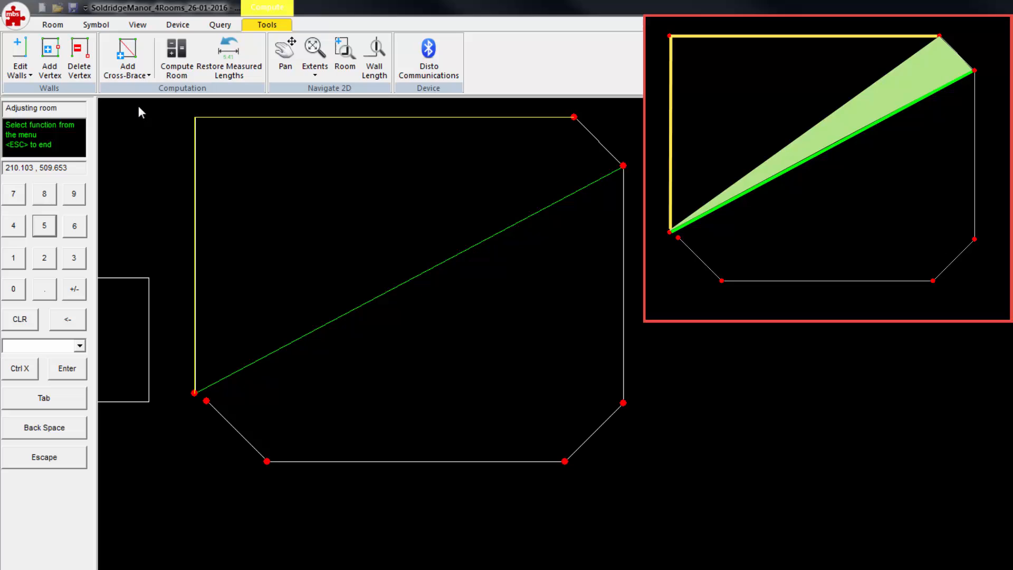
{"action": "left_click", "coordinate": [175, 62]}
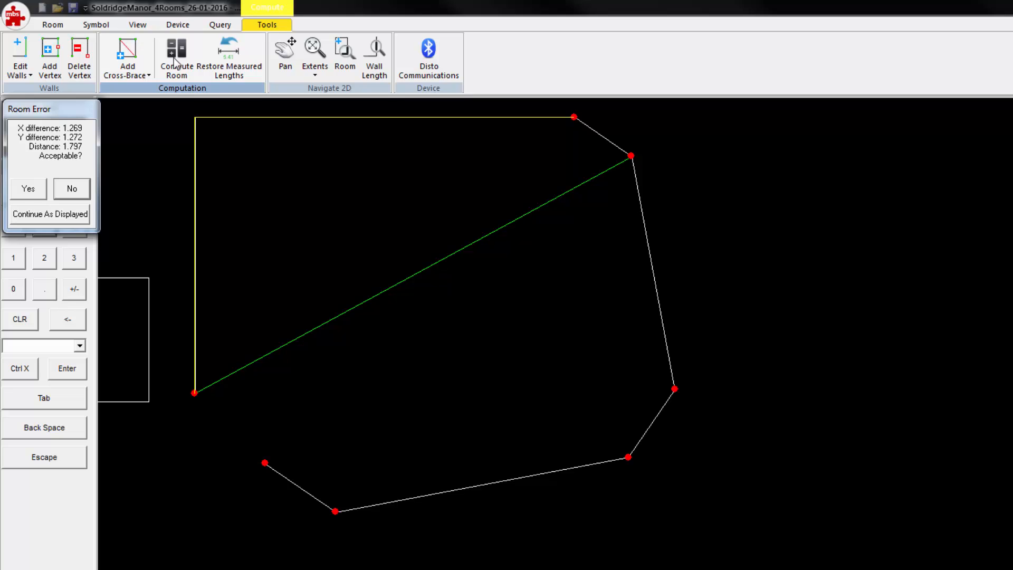
{"action": "left_click", "coordinate": [73, 219]}
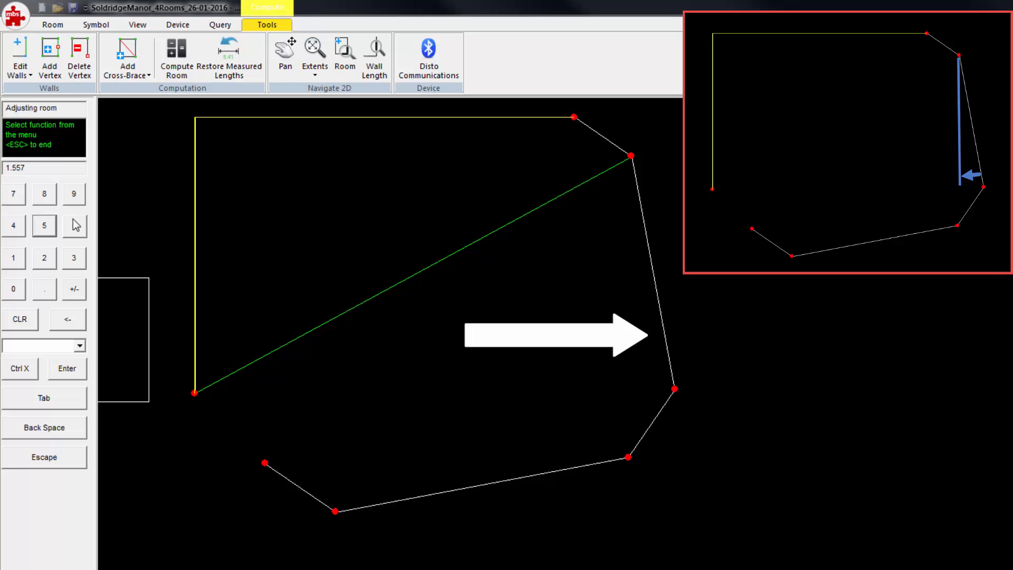
Set the bearing of the slanted right-hand wall to 180
{"action": "left_click", "coordinate": [19, 63]}
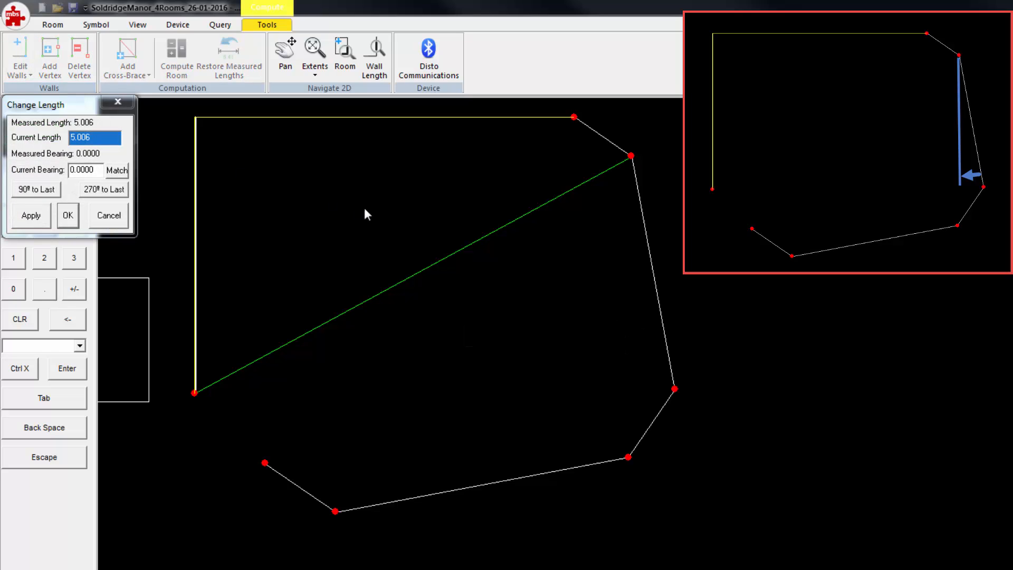
{"action": "left_click", "coordinate": [652, 266]}
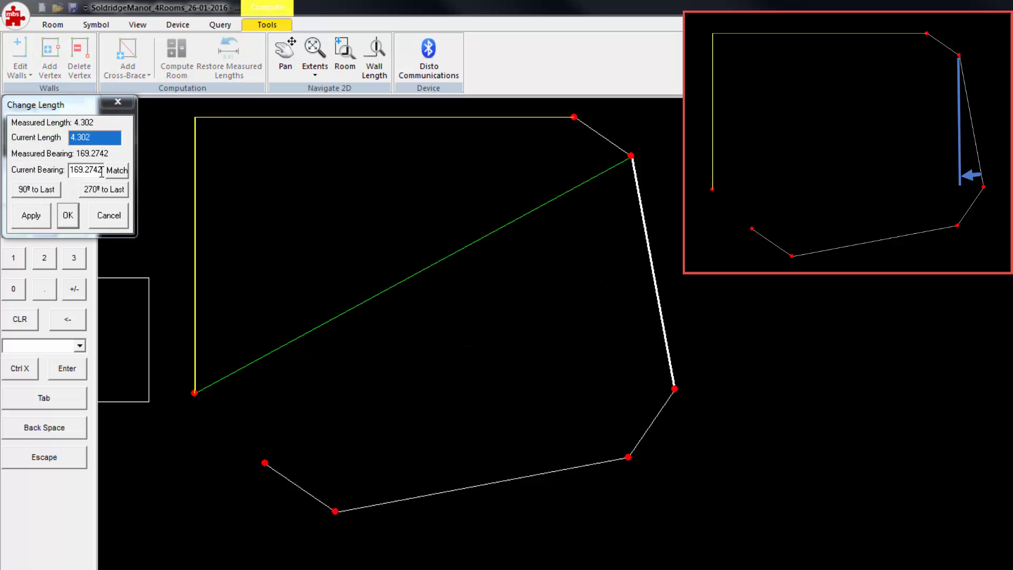
{"action": "left_click_drag", "start_coordinate": [102, 170], "coordinate": [75, 171]}
{"action": "type", "text": "80"}
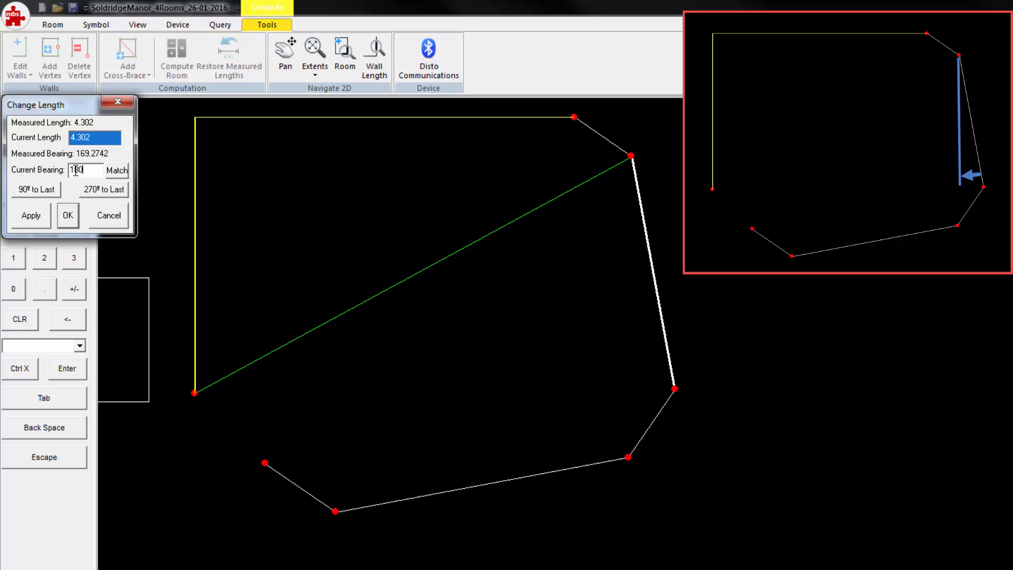
{"action": "left_click", "coordinate": [32, 215]}
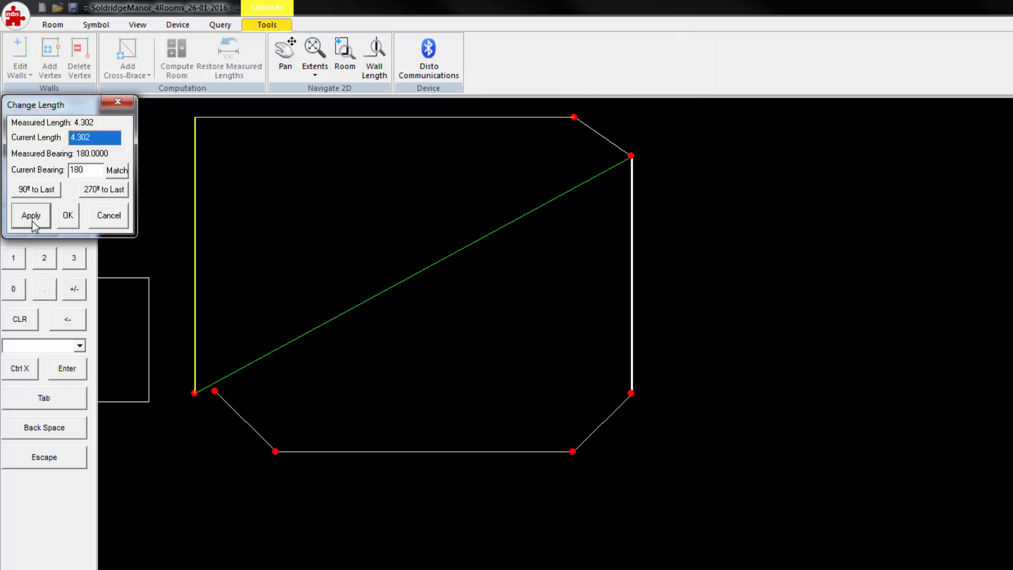
{"action": "left_click", "coordinate": [67, 216]}
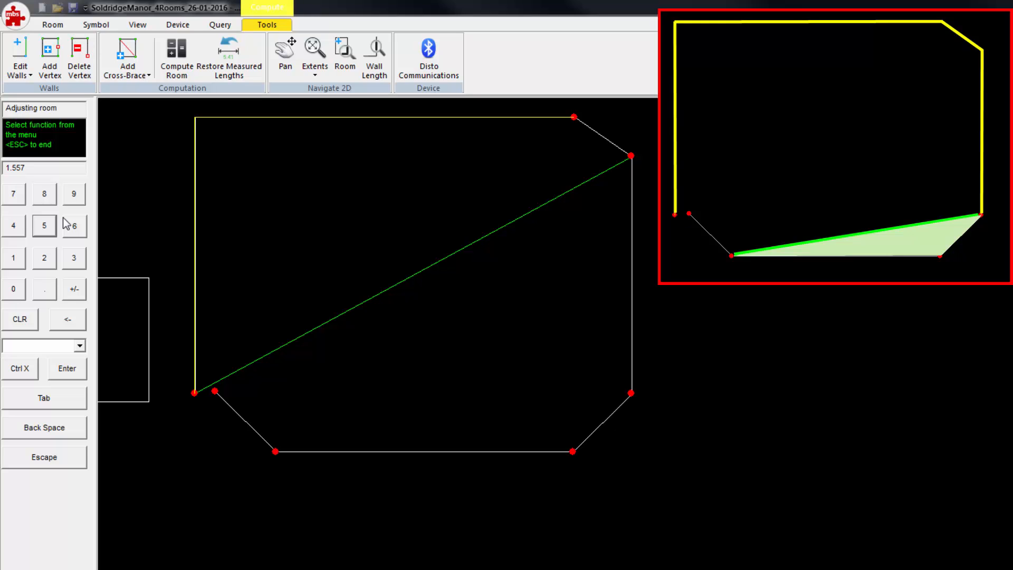
Delete the existing cross-brace running diagonally across the room
{"action": "left_click", "coordinate": [141, 75]}
{"action": "left_click", "coordinate": [142, 132]}
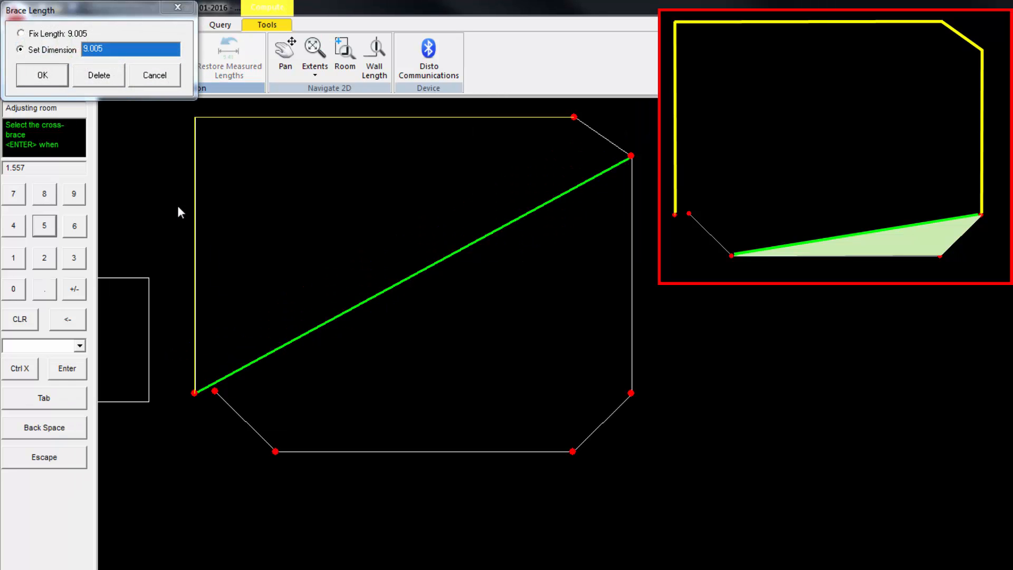
{"action": "left_click", "coordinate": [102, 83]}
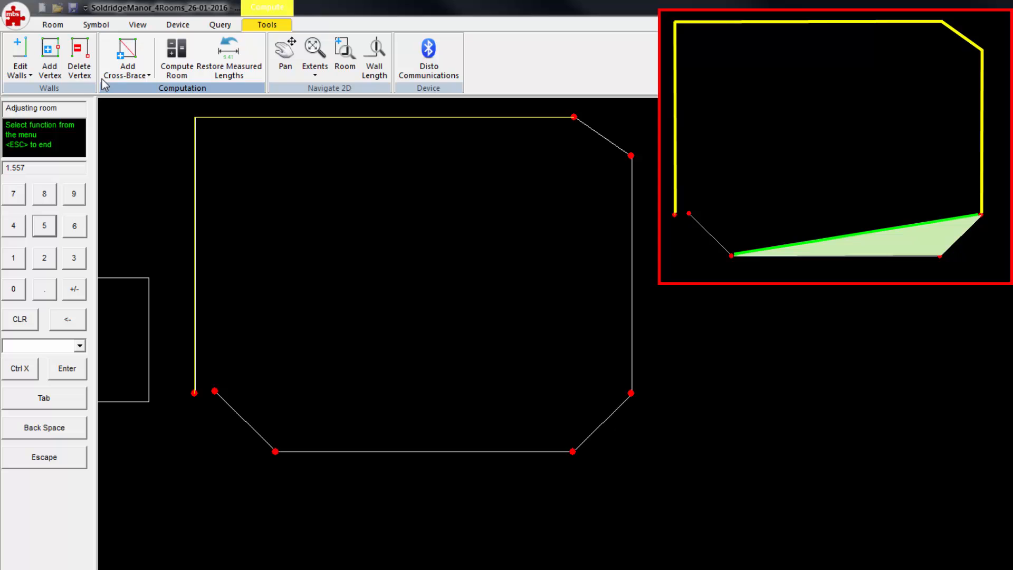
Thaw the frozen angles of the left and top walls
{"action": "left_click", "coordinate": [24, 74]}
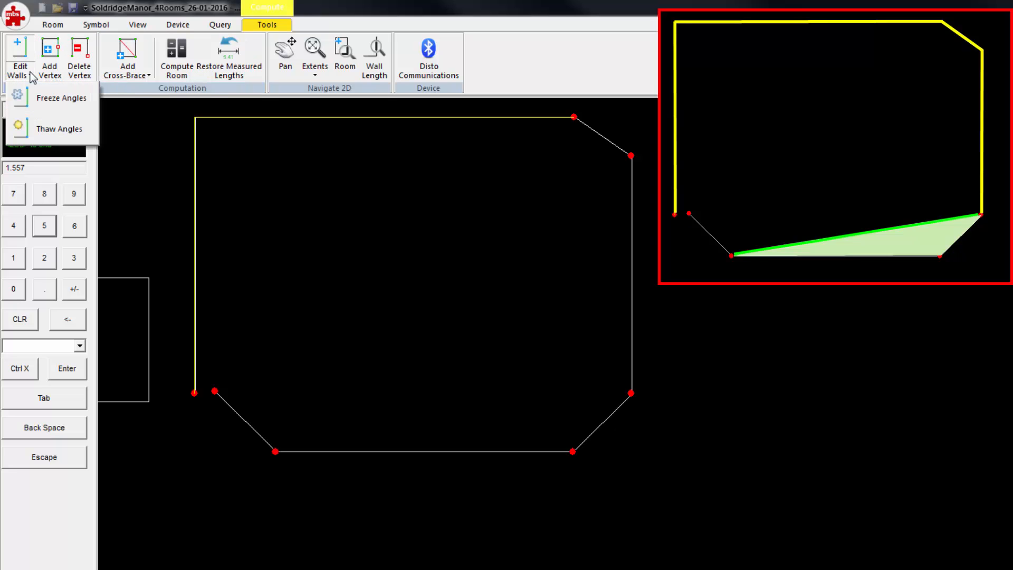
{"action": "left_click", "coordinate": [52, 129]}
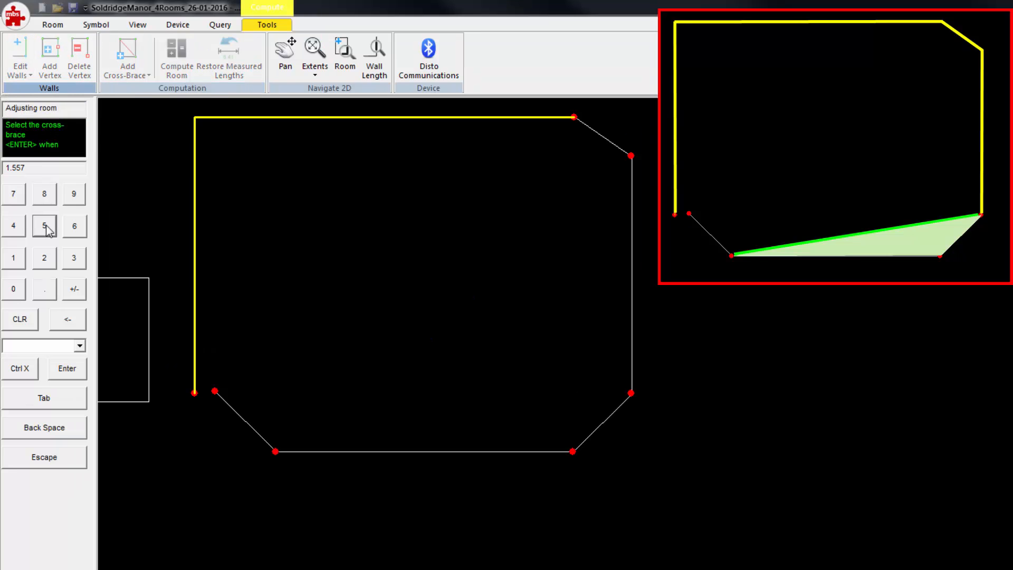
{"action": "left_click", "coordinate": [80, 369]}
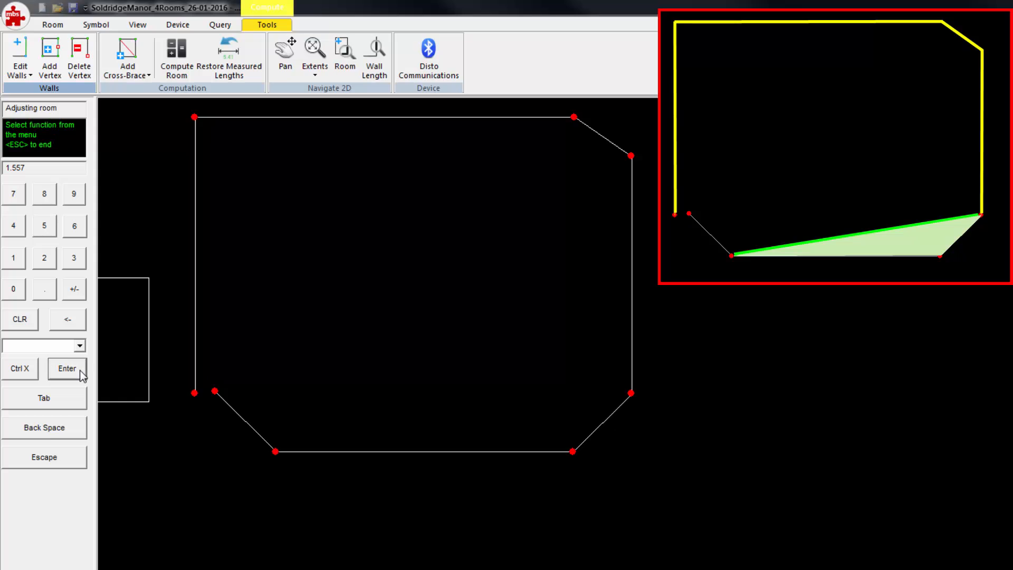
Freeze the angles from the left wall's lower end around to the right-hand wall's lower end
{"action": "left_click", "coordinate": [26, 77]}
{"action": "left_click", "coordinate": [53, 98]}
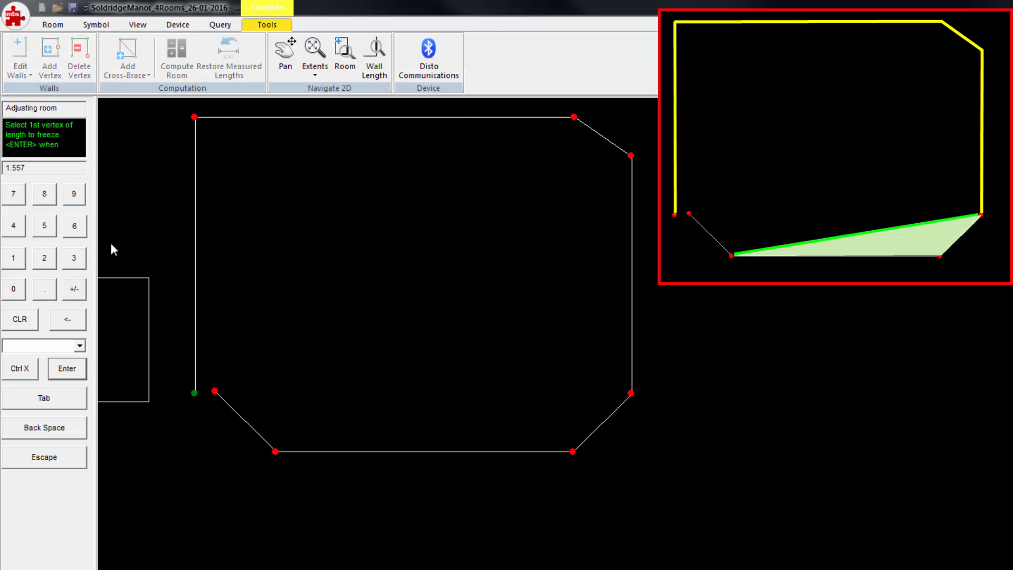
{"action": "left_click", "coordinate": [194, 393]}
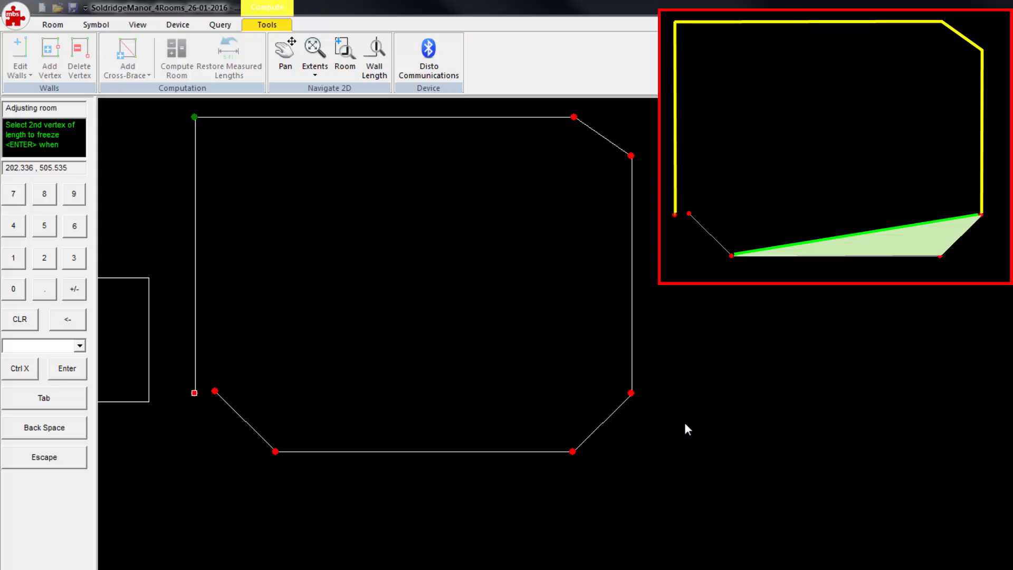
{"action": "left_click", "coordinate": [633, 392]}
{"action": "left_click", "coordinate": [67, 369]}
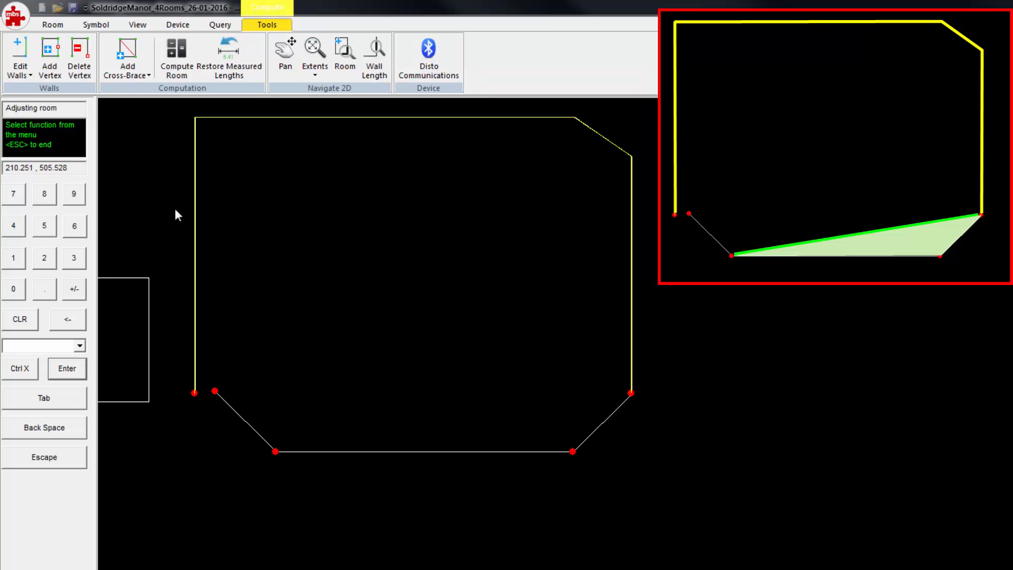
Add a cross-brace from the right-hand wall's lower end to the bottom wall's left end
{"action": "left_click", "coordinate": [132, 74]}
{"action": "left_click", "coordinate": [150, 98]}
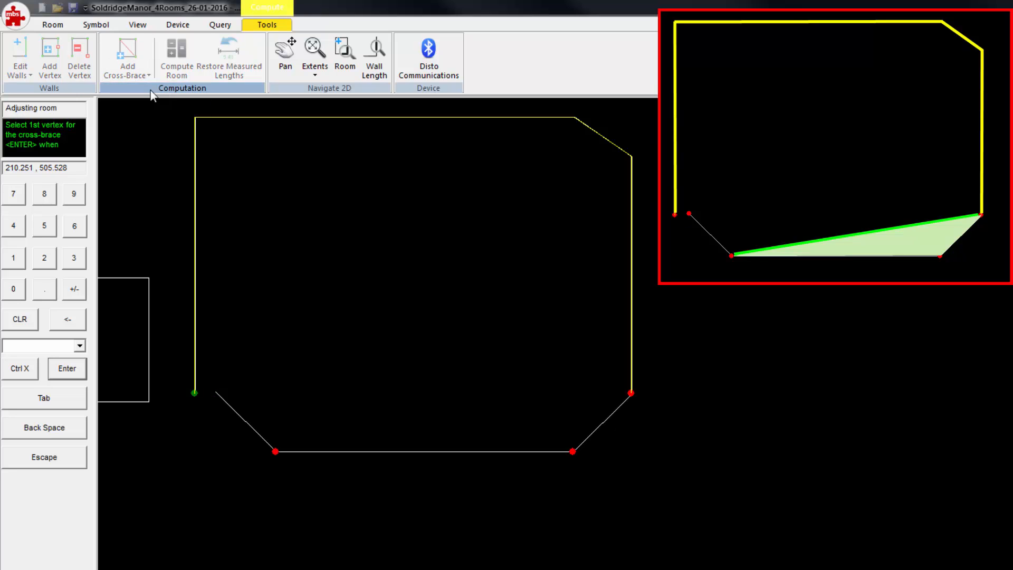
{"action": "left_click", "coordinate": [70, 372]}
{"action": "left_click", "coordinate": [276, 451]}
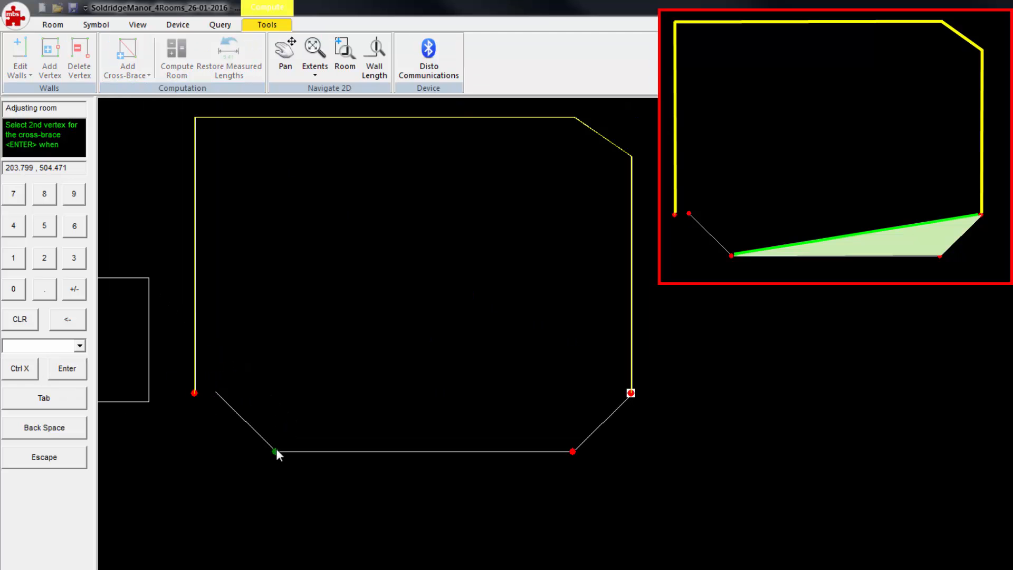
{"action": "left_click", "coordinate": [67, 368]}
Set the new cross-brace's length to 6.650 and compute the room, continuing with the result as displayed
{"action": "left_click", "coordinate": [23, 50]}
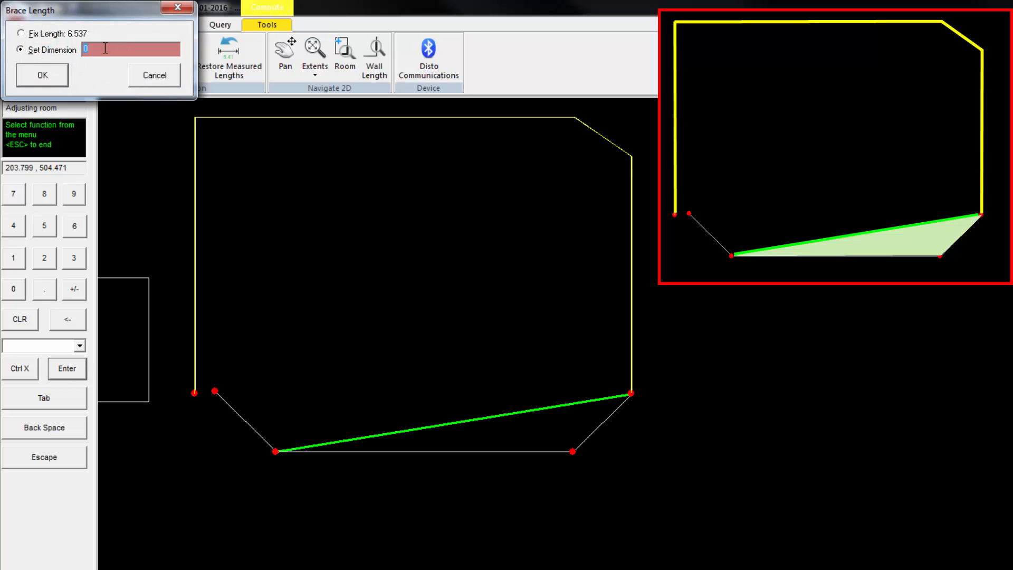
{"action": "left_click", "coordinate": [75, 225]}
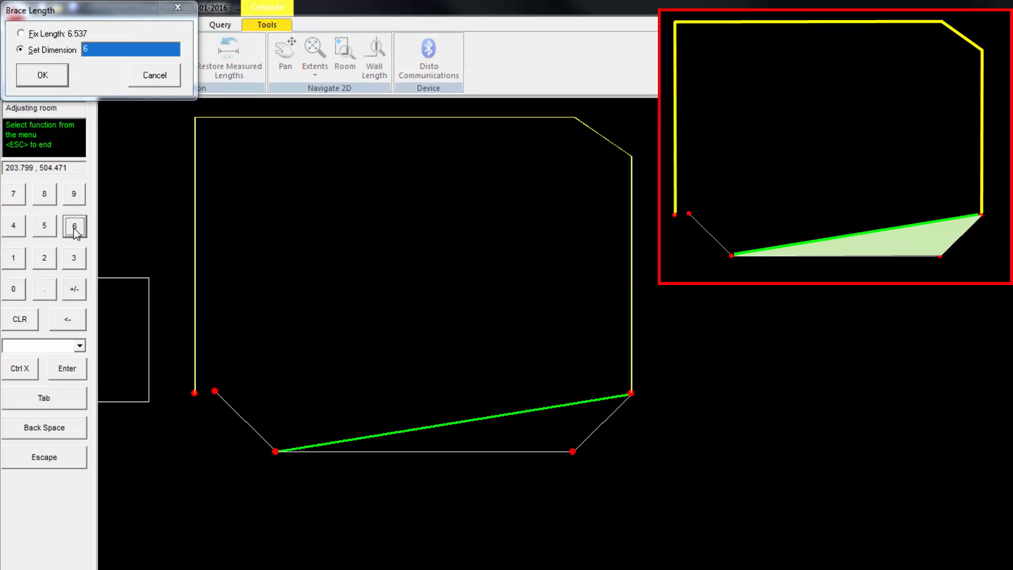
{"action": "left_click", "coordinate": [45, 288]}
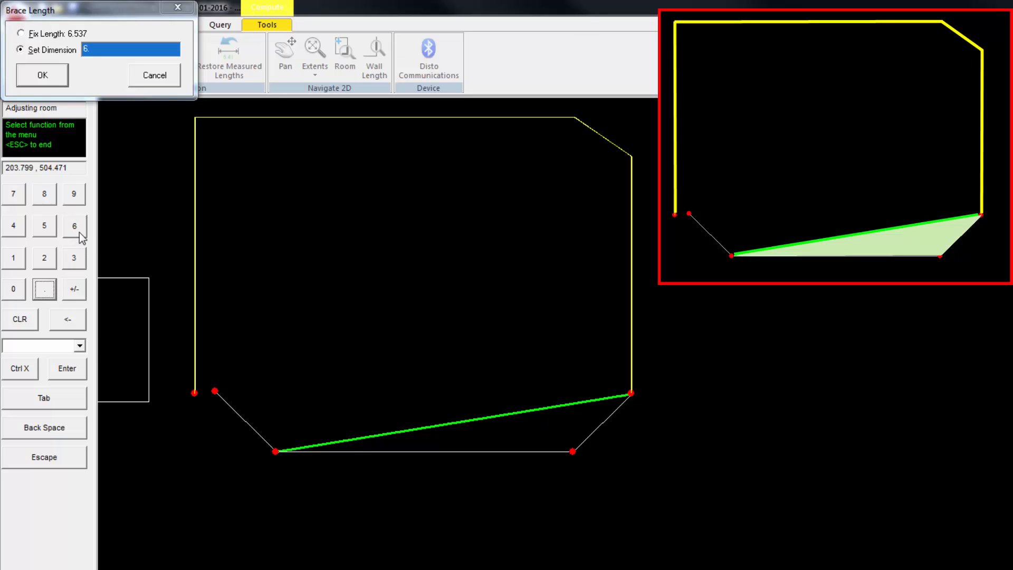
{"action": "left_click", "coordinate": [74, 225]}
{"action": "left_click", "coordinate": [45, 226]}
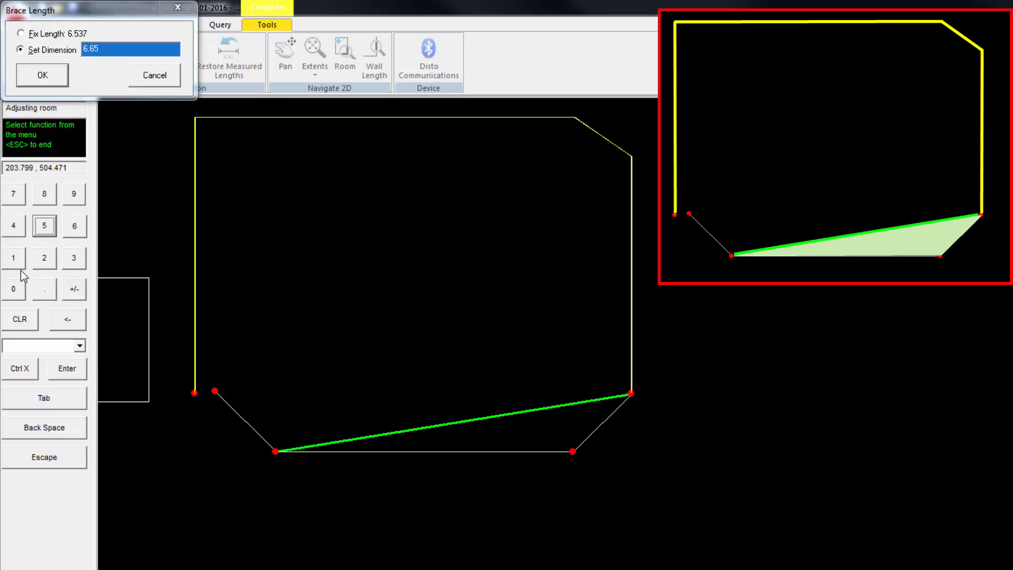
{"action": "left_click", "coordinate": [14, 289]}
{"action": "left_click", "coordinate": [62, 369]}
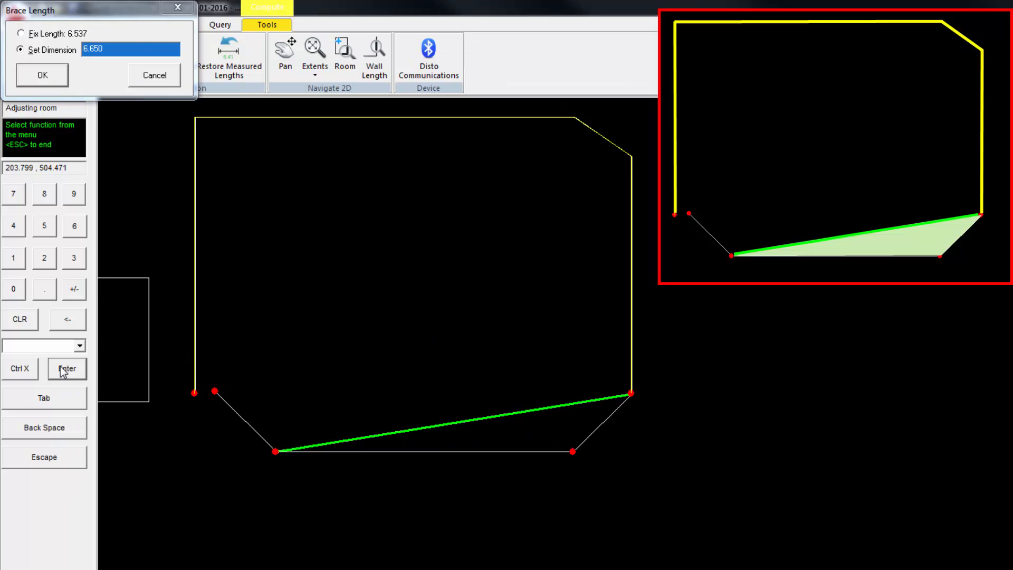
{"action": "left_click", "coordinate": [58, 78]}
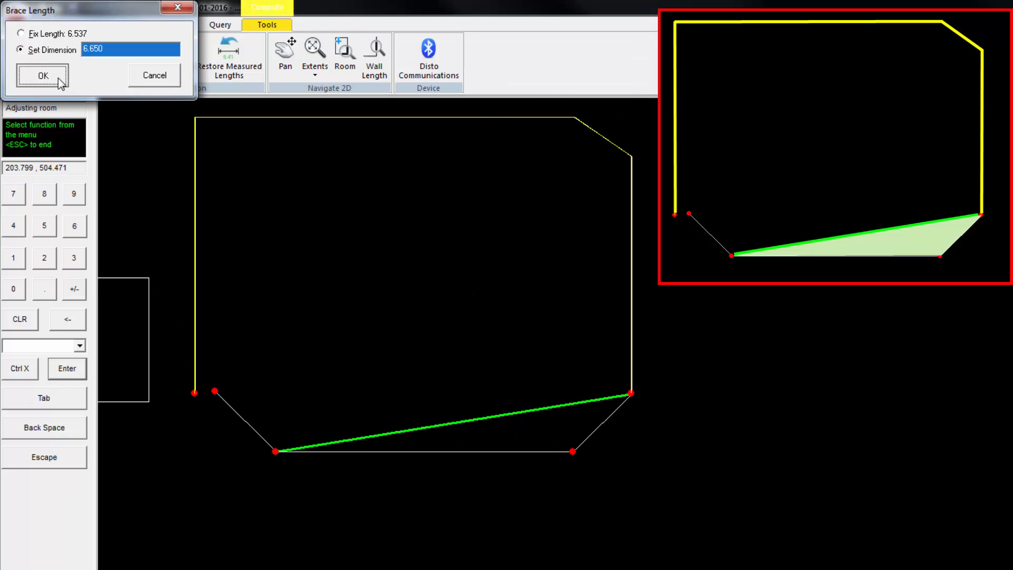
{"action": "left_click", "coordinate": [173, 64]}
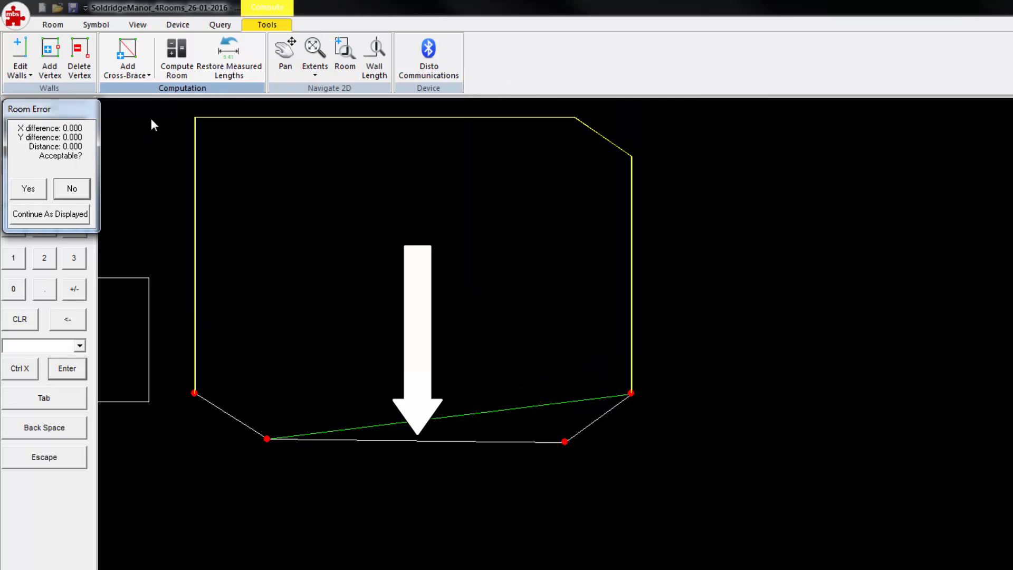
{"action": "left_click", "coordinate": [83, 216]}
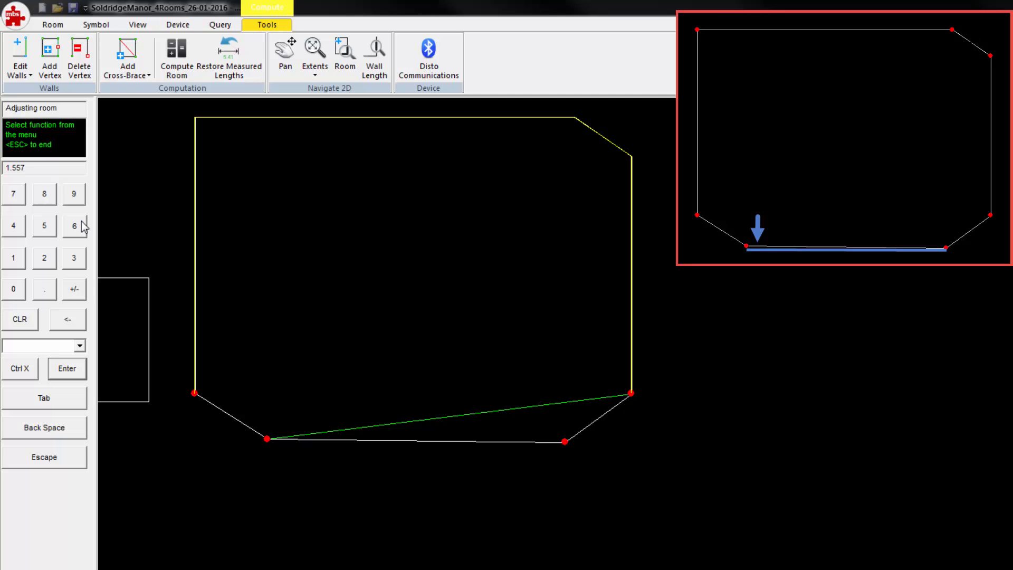
Delete the cross-brace running above the bottom wall
{"action": "left_click", "coordinate": [139, 71]}
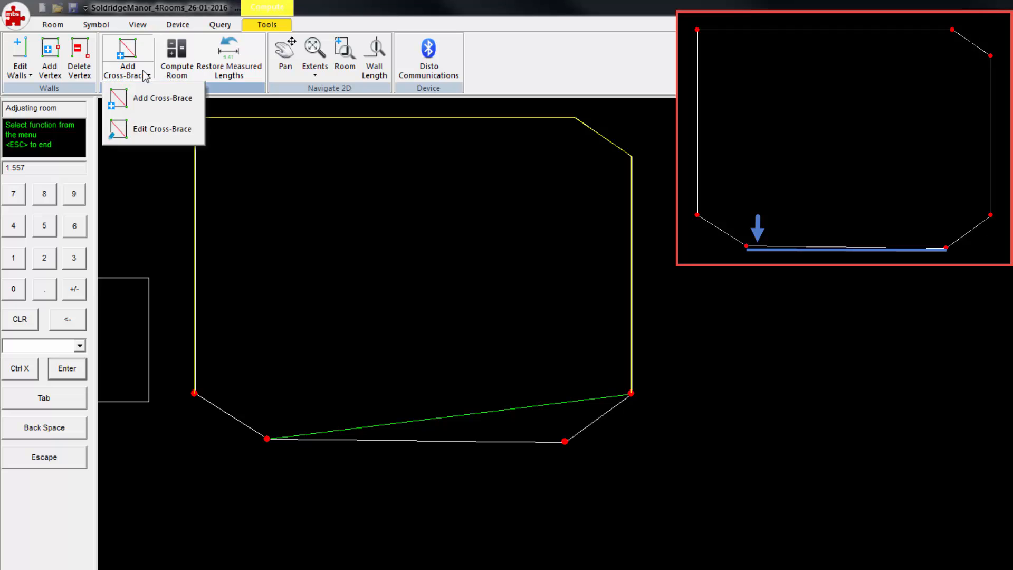
{"action": "left_click", "coordinate": [143, 127]}
{"action": "key", "text": "Return"}
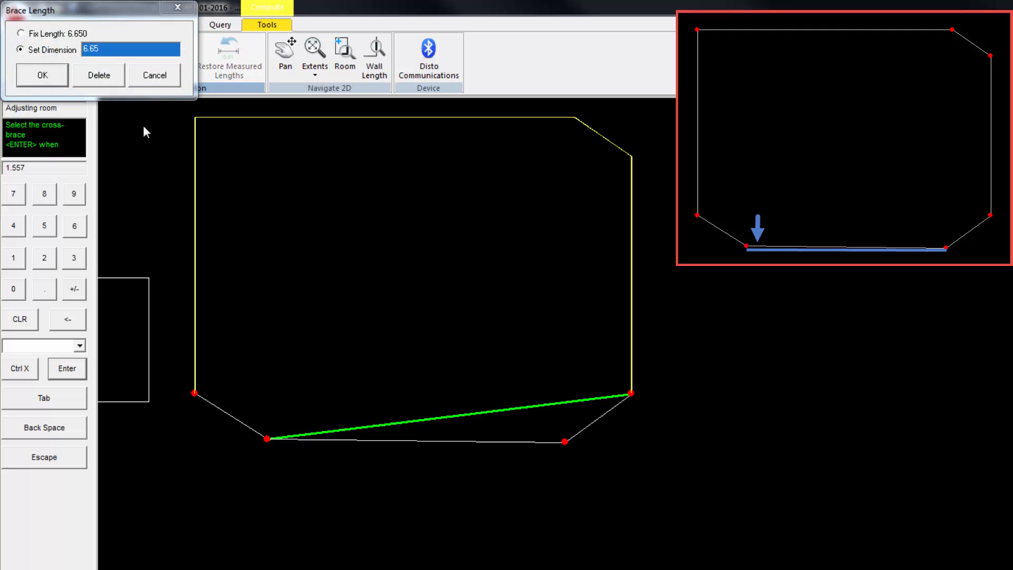
{"action": "left_click", "coordinate": [99, 78]}
Thaw the frozen angles of the left, top and right-hand walls
{"action": "left_click", "coordinate": [32, 78]}
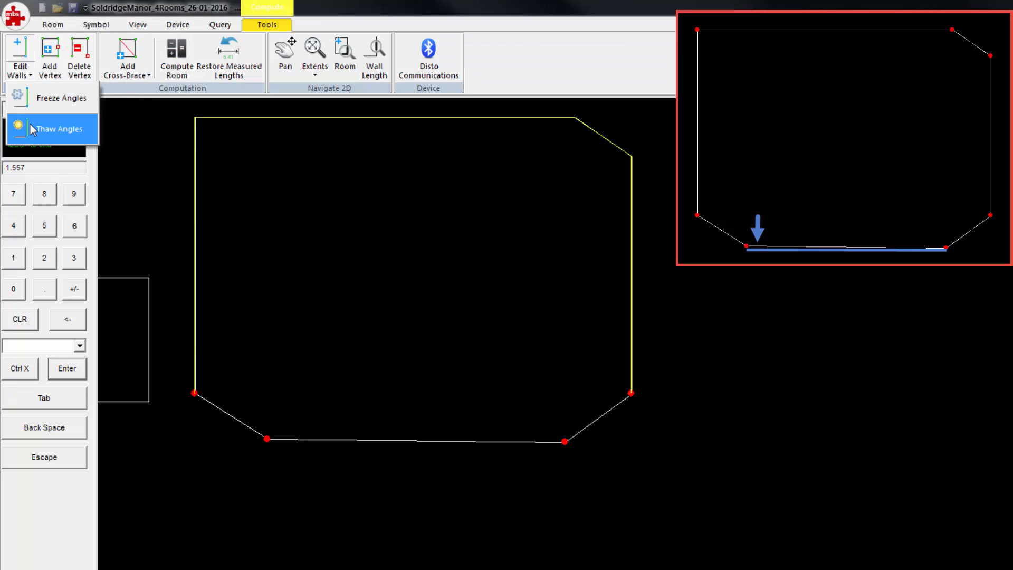
{"action": "left_click", "coordinate": [31, 129]}
{"action": "left_click", "coordinate": [67, 369]}
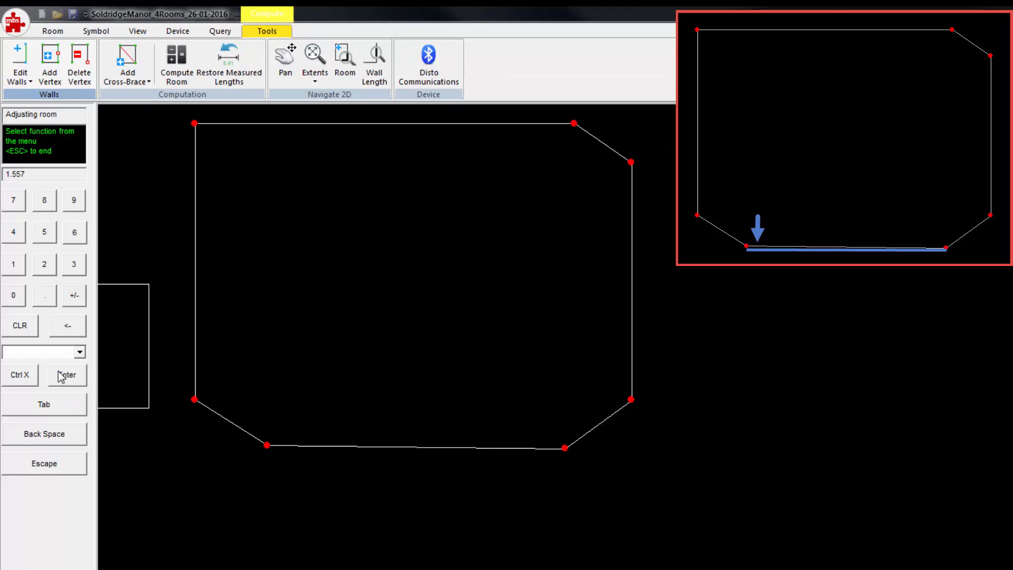
Set the bearing of the slightly slanted bottom wall to 270
{"action": "left_click", "coordinate": [27, 64]}
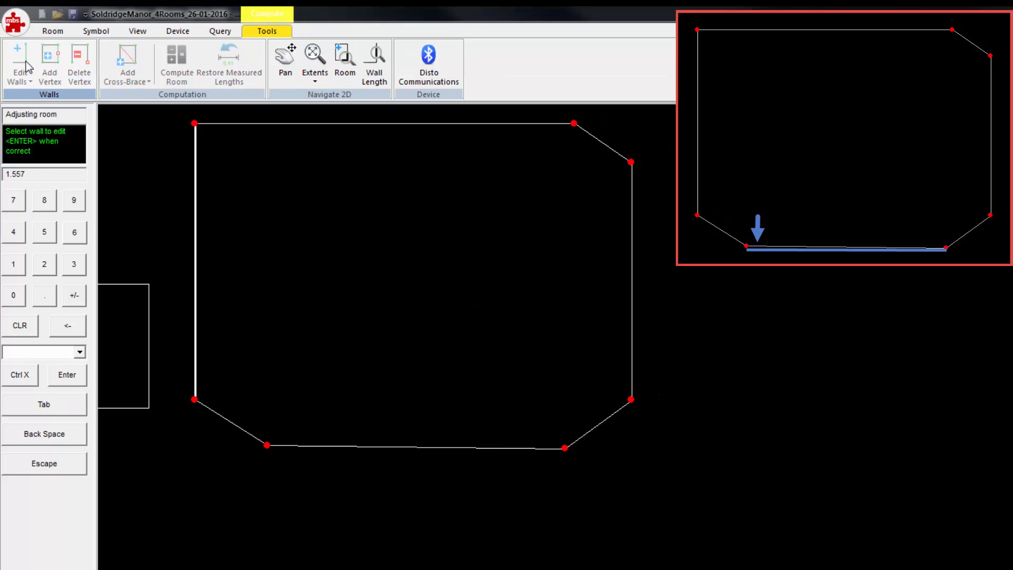
{"action": "left_click", "coordinate": [381, 447]}
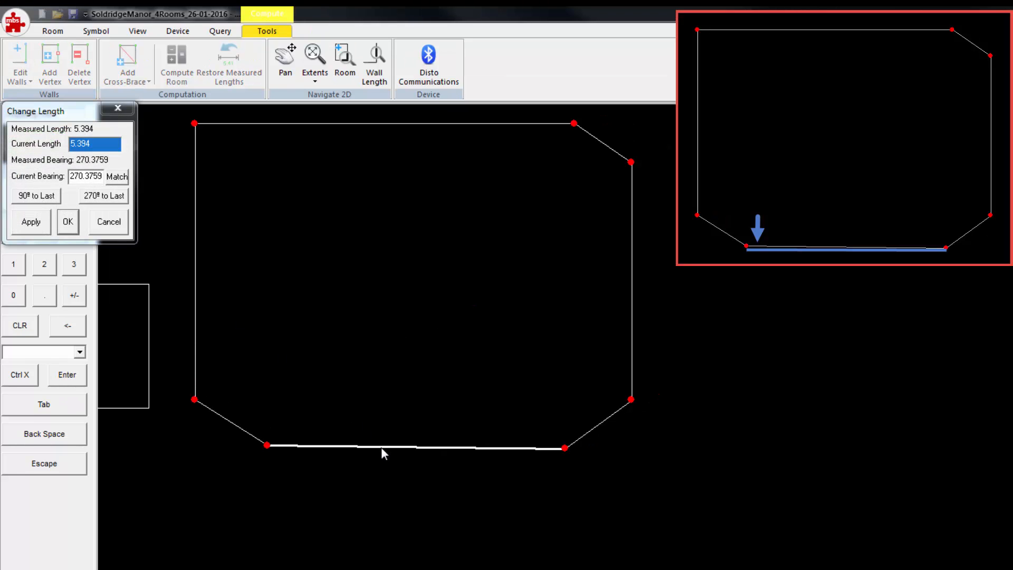
{"action": "left_click_drag", "start_coordinate": [103, 180], "coordinate": [84, 180]}
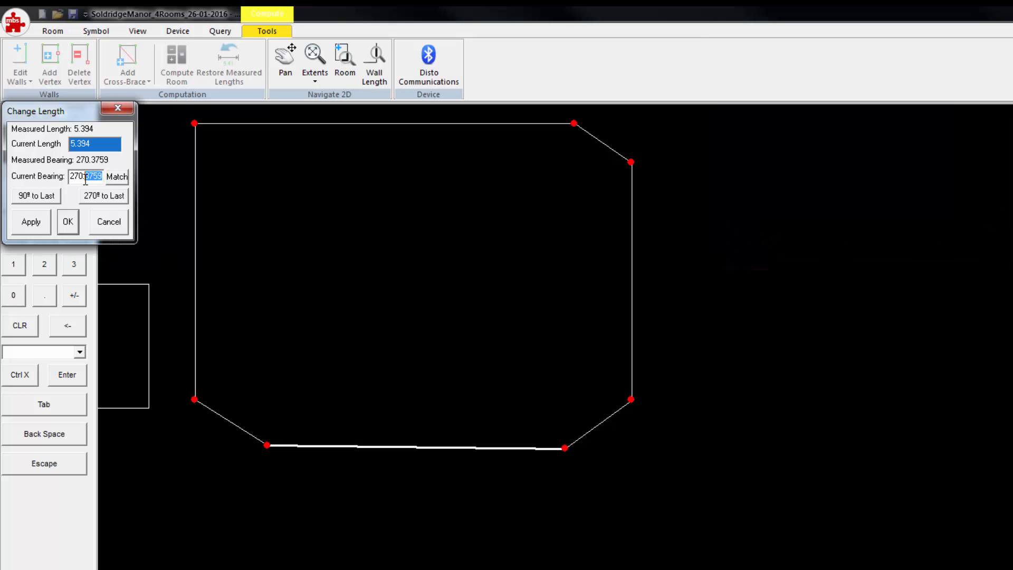
{"action": "key", "text": "BackSpace"}
{"action": "left_click", "coordinate": [21, 231]}
{"action": "left_click", "coordinate": [71, 226]}
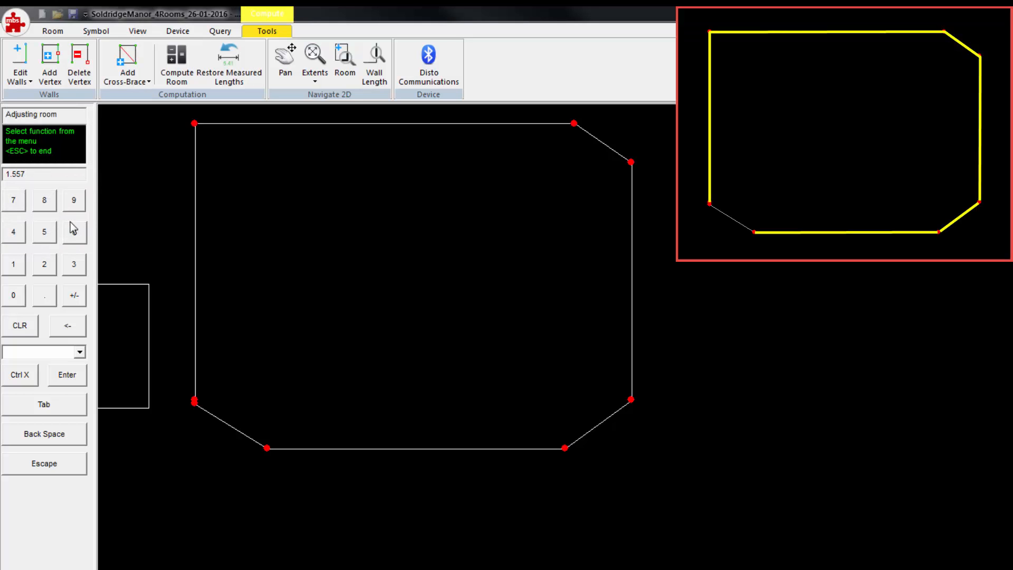
Freeze the angles from the left wall's lower end clockwise around the room to the bottom wall's left end
{"action": "left_click", "coordinate": [20, 76]}
{"action": "left_click", "coordinate": [46, 97]}
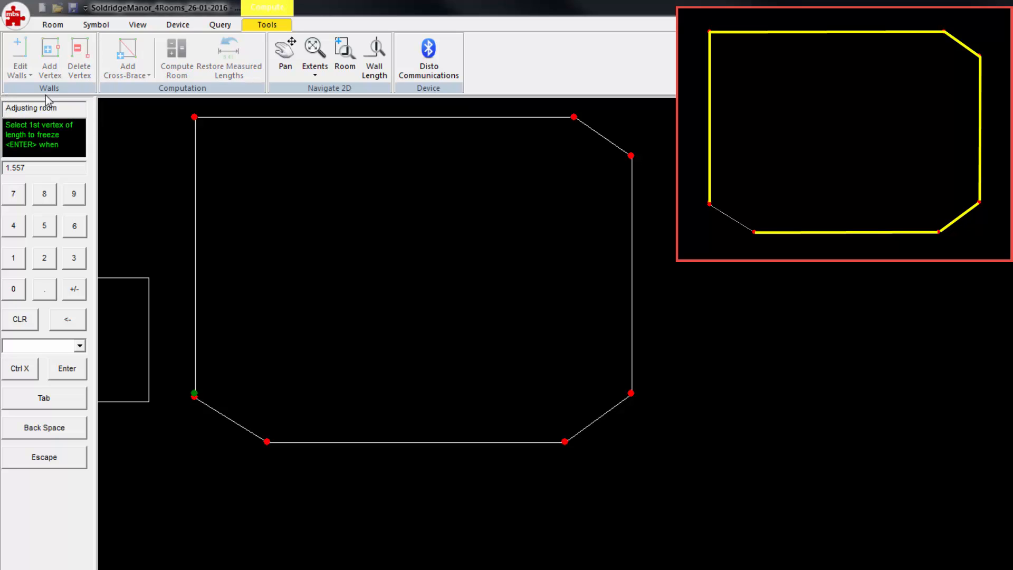
{"action": "left_click", "coordinate": [79, 372]}
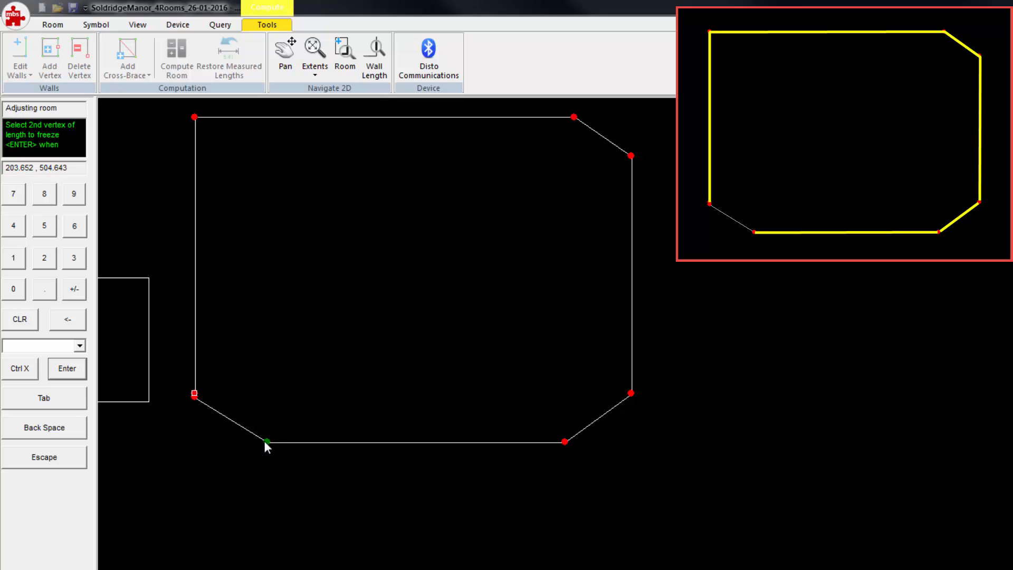
{"action": "left_click", "coordinate": [69, 372]}
Compute the room, accept the closing error and have it adjusted
{"action": "left_click", "coordinate": [178, 67]}
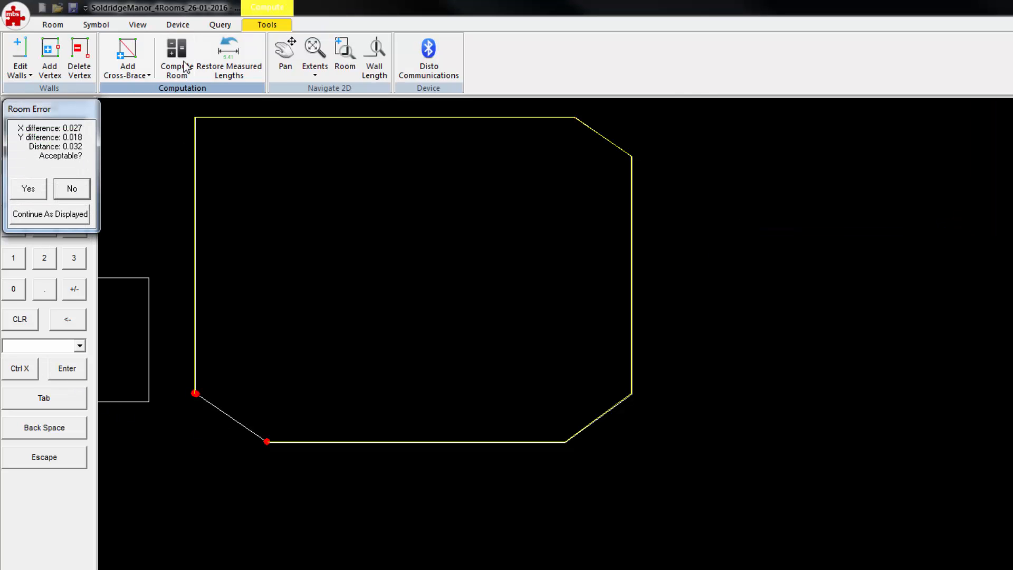
{"action": "left_click", "coordinate": [42, 194]}
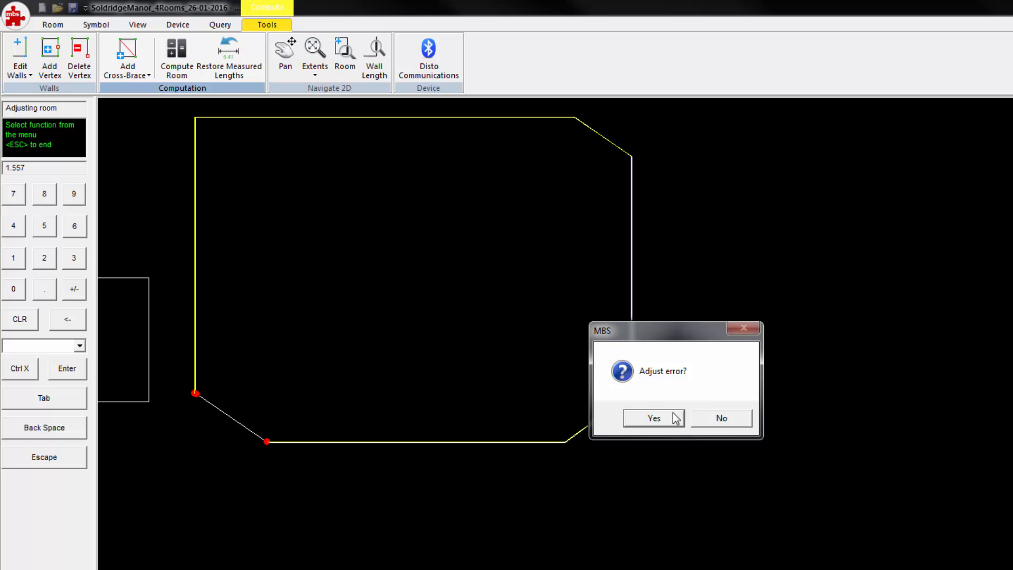
{"action": "left_click", "coordinate": [674, 418]}
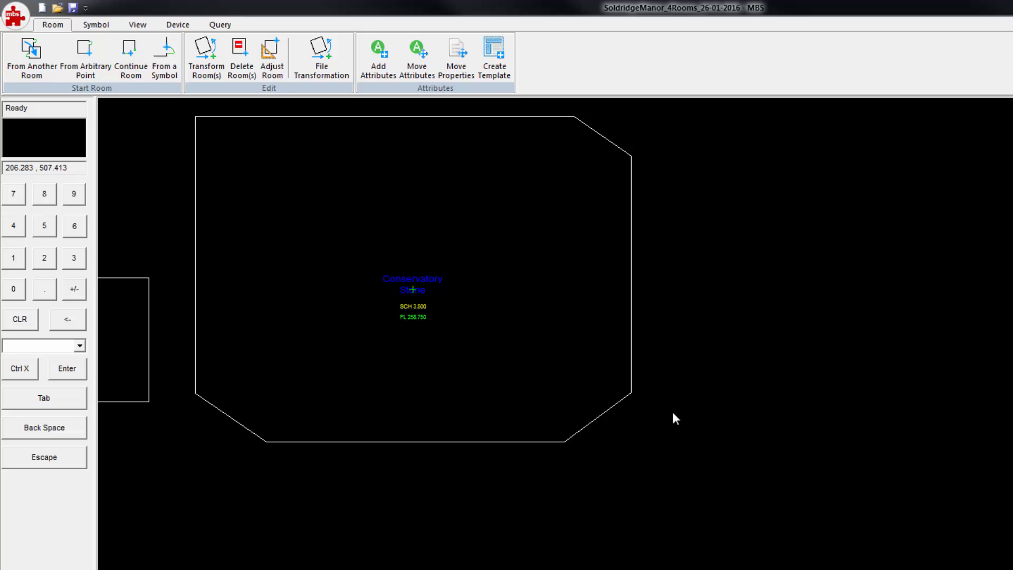
Save the SoldridgeManor_4Rooms_26-01-2016 floor plan
{"action": "left_click", "coordinate": [139, 25]}
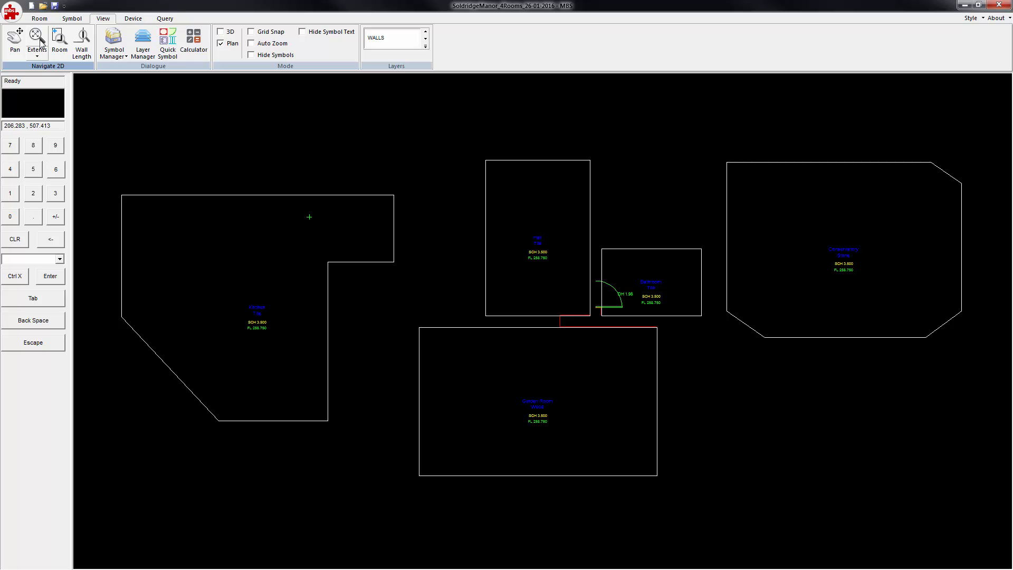
{"action": "left_click", "coordinate": [55, 6]}
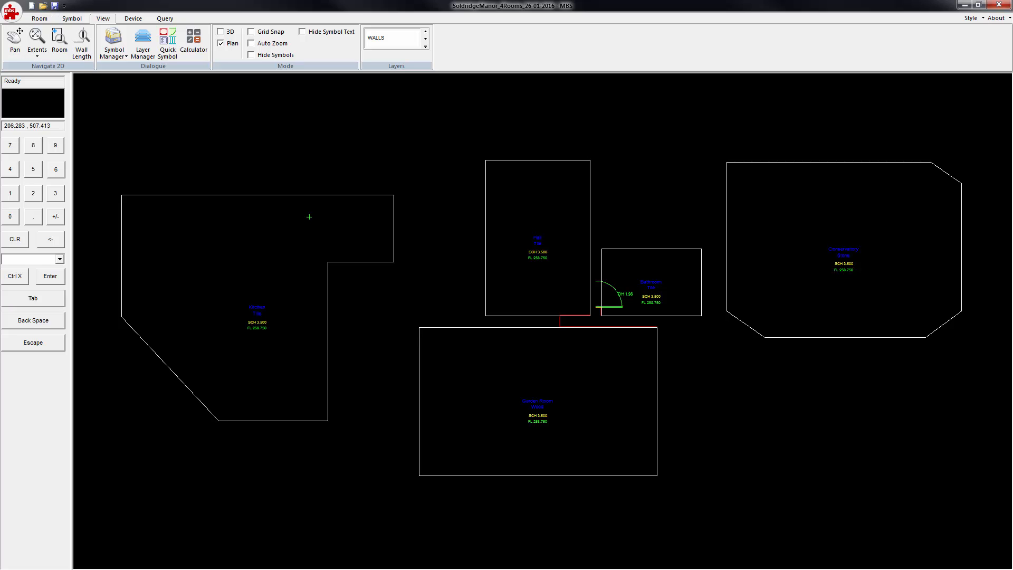